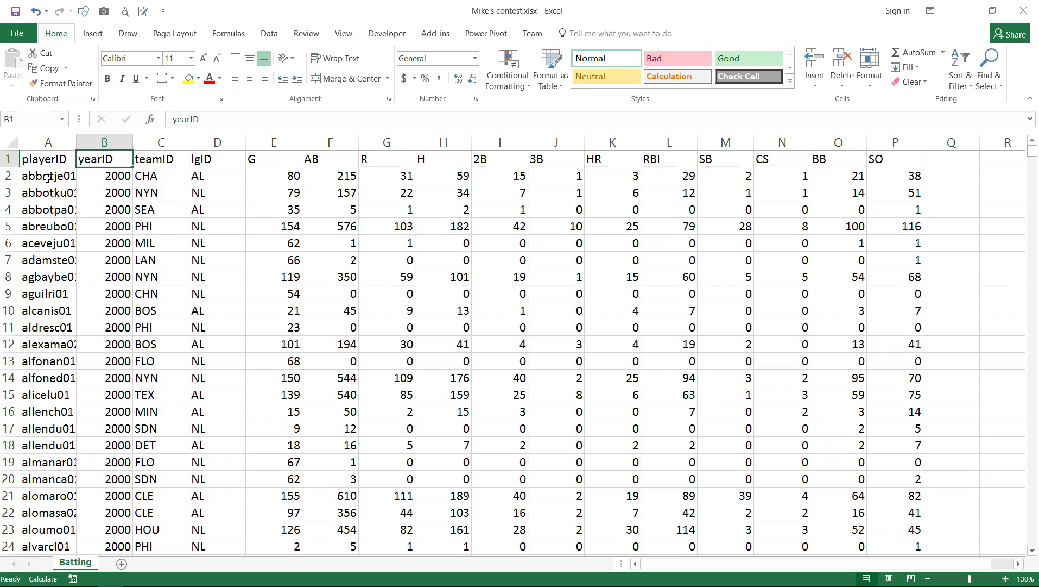
- Examine the identifier headers playerID to lgID and the statistic headers from G to 2B on the Batting sheet
{"action": "left_click_drag", "start_coordinate": [46, 158], "coordinate": [208, 166]}
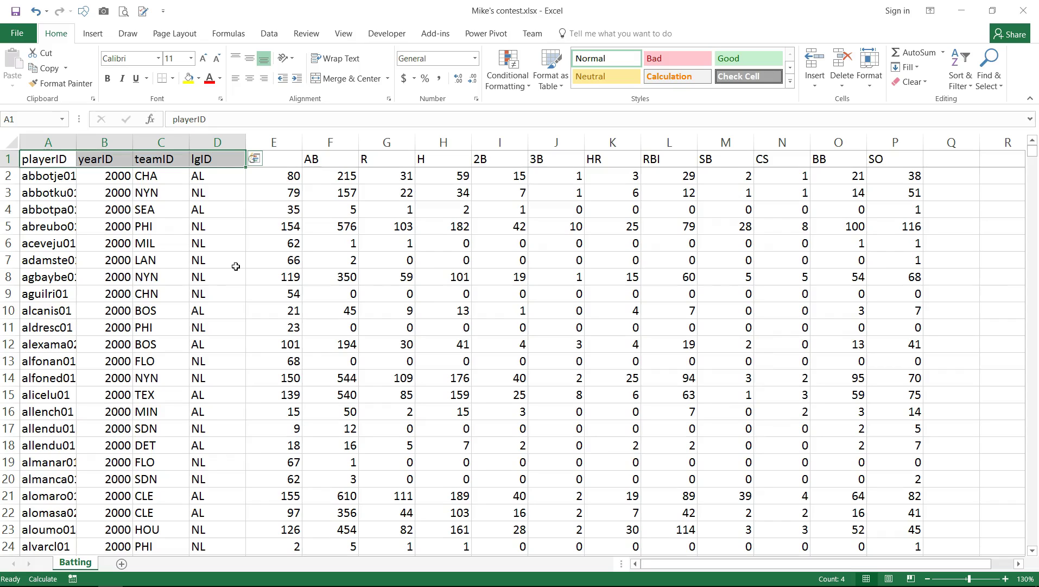
{"action": "left_click_drag", "start_coordinate": [280, 158], "coordinate": [513, 160]}
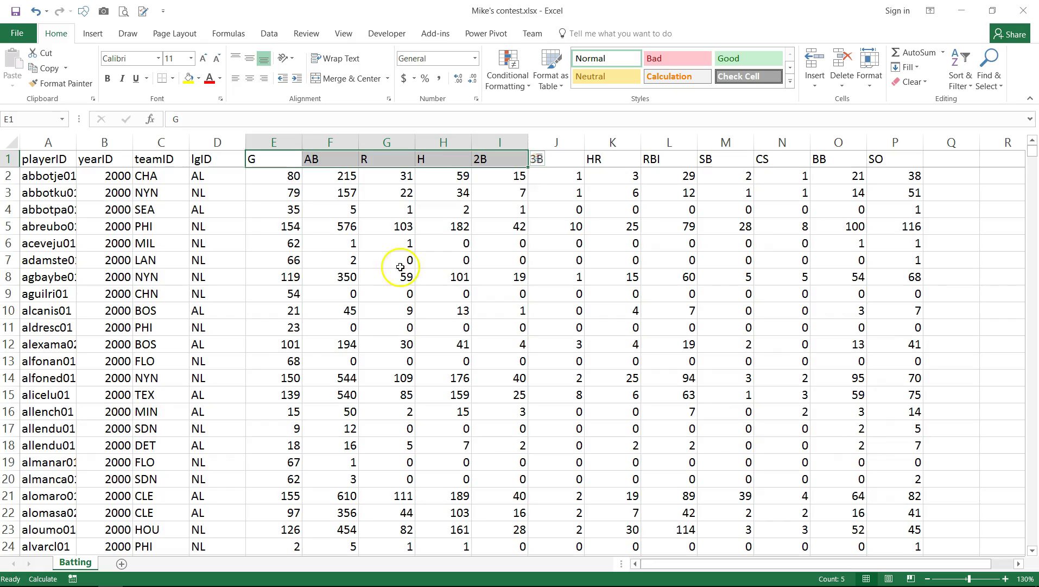
- Turn on AutoFilter for the Batting data and look through the years listed in the yearID filter
{"action": "left_click", "coordinate": [116, 174]}
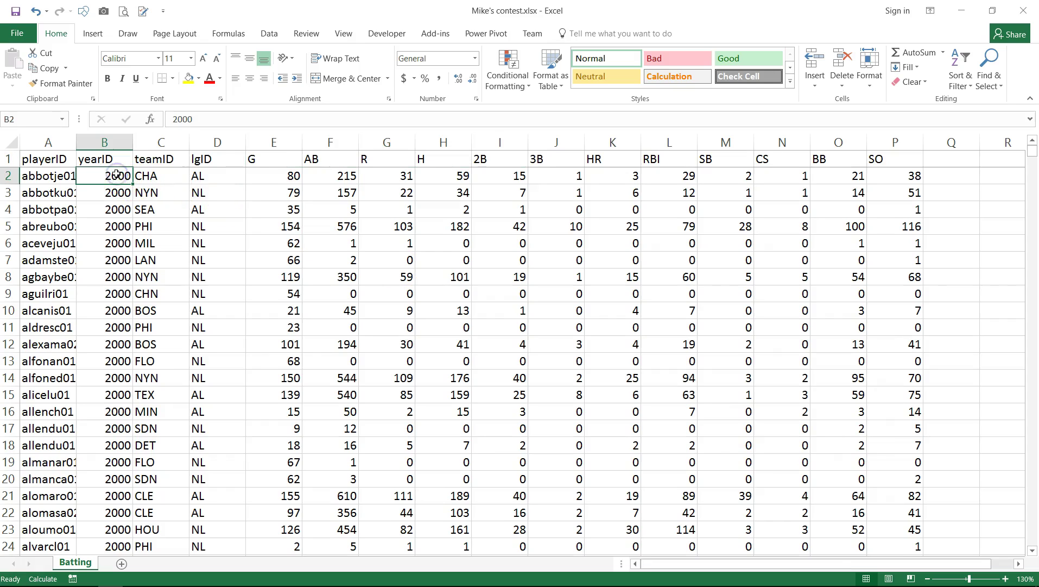
{"action": "right_click", "coordinate": [117, 175]}
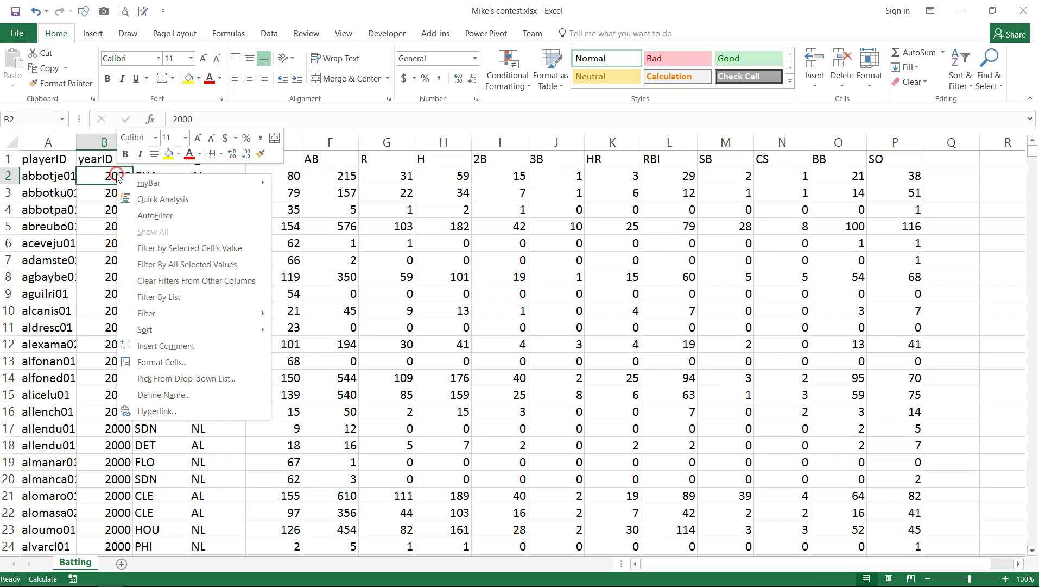
{"action": "left_click", "coordinate": [163, 216]}
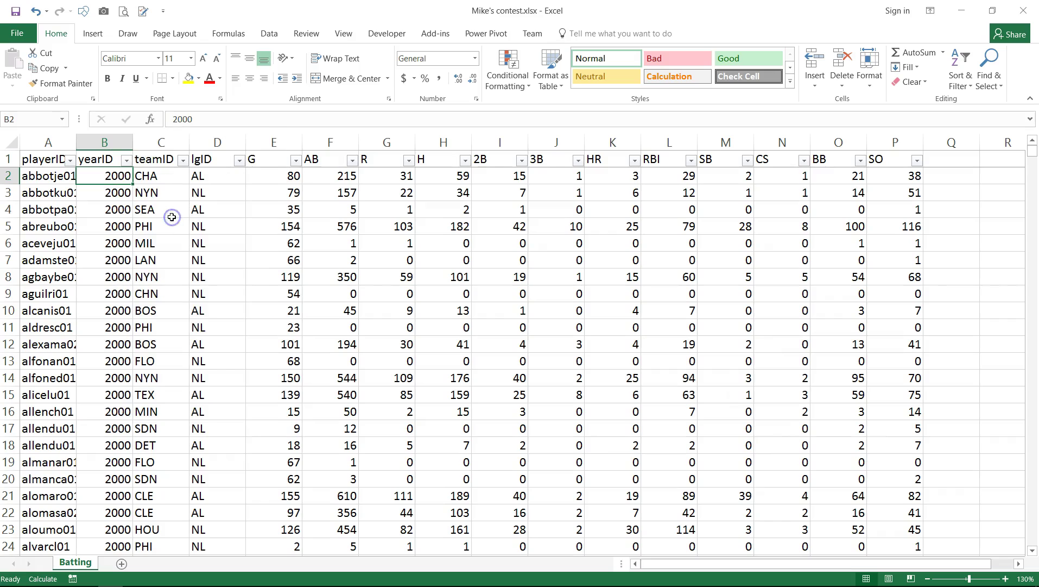
{"action": "left_click", "coordinate": [126, 161]}
{"action": "left_click_drag", "start_coordinate": [165, 316], "coordinate": [168, 376]}
{"action": "left_click", "coordinate": [150, 396]}
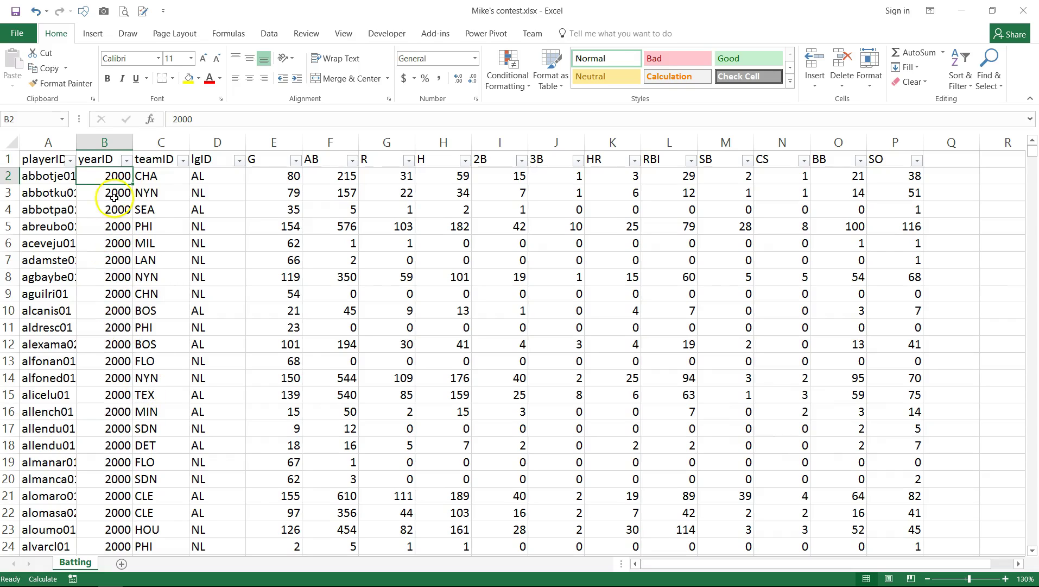
- Open the Data Normalizer for the Batting data and set the normalized header to Stat and the data header to Count
{"action": "left_click", "coordinate": [118, 176]}
{"action": "right_click", "coordinate": [117, 176]}
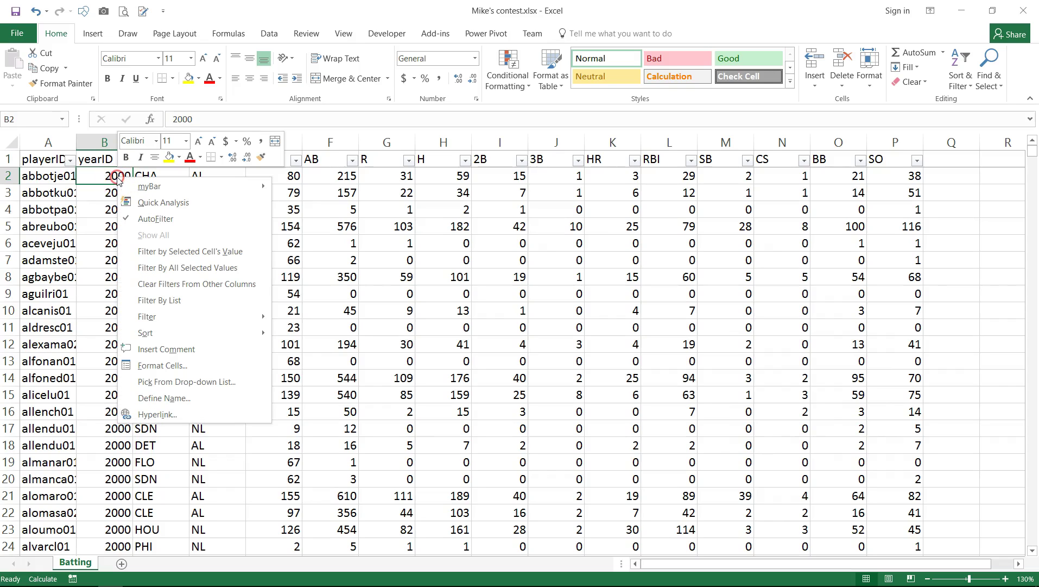
{"action": "mouse_move", "coordinate": [228, 186]}
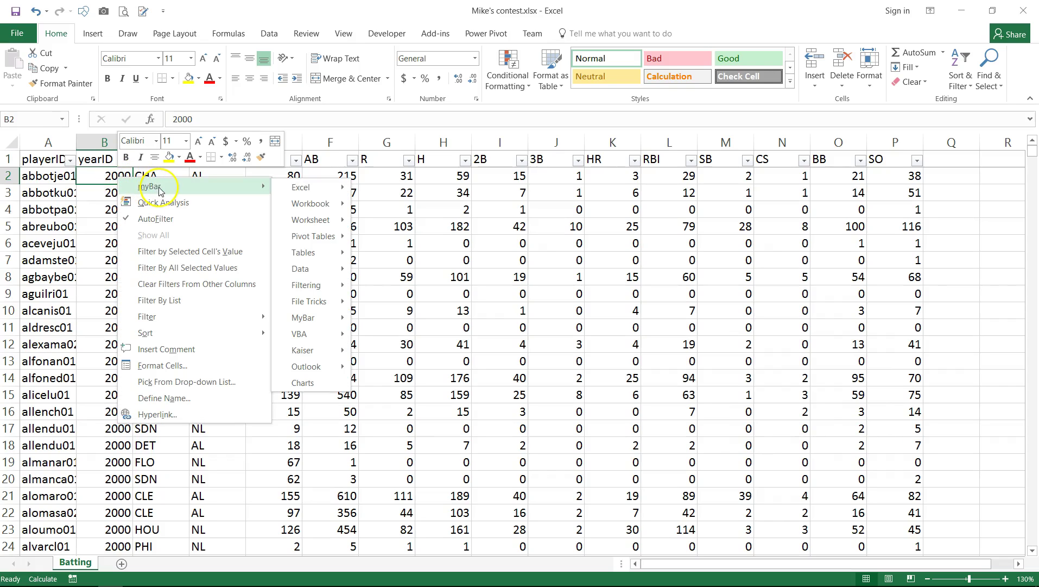
{"action": "mouse_move", "coordinate": [312, 226]}
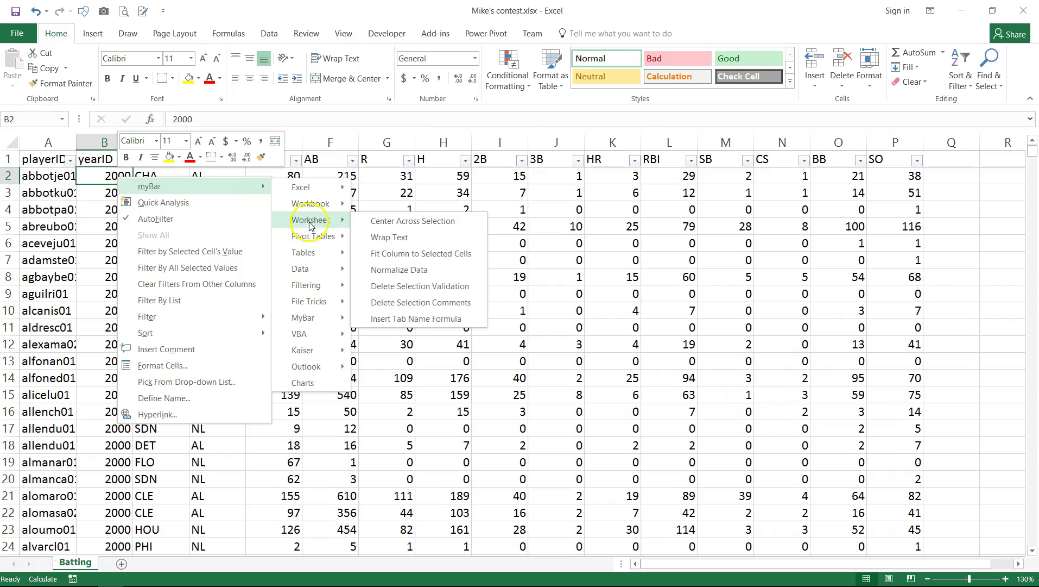
{"action": "left_click", "coordinate": [387, 270]}
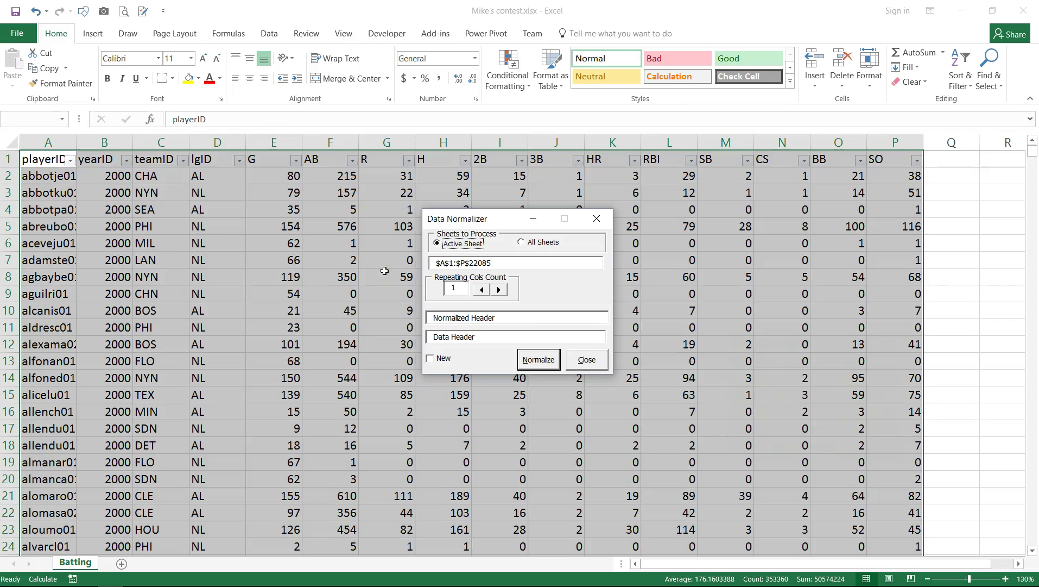
{"action": "left_click_drag", "start_coordinate": [495, 319], "coordinate": [438, 320]}
{"action": "type", "text": "Stat"}
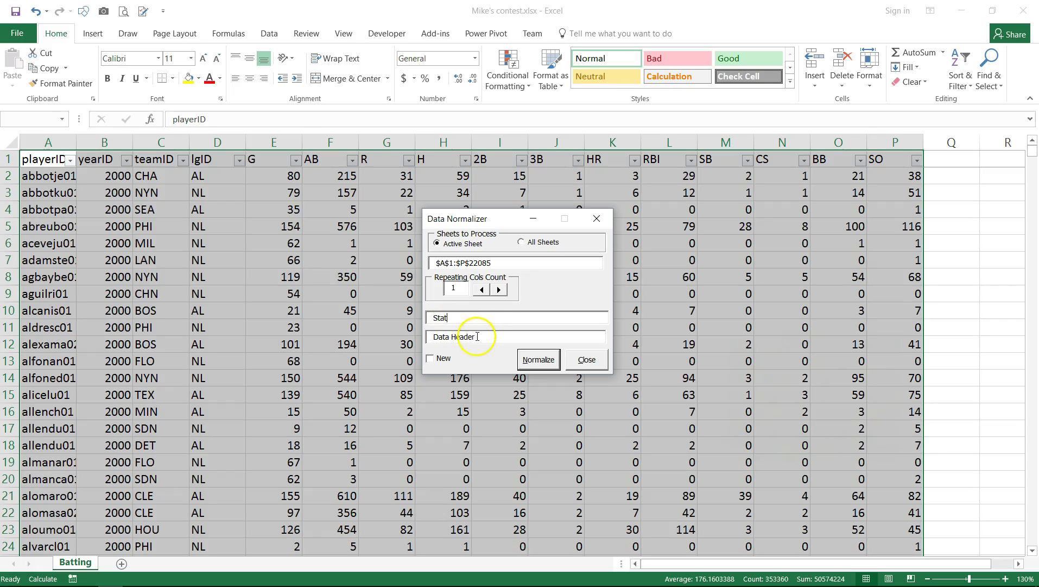
{"action": "left_click_drag", "start_coordinate": [494, 334], "coordinate": [433, 335]}
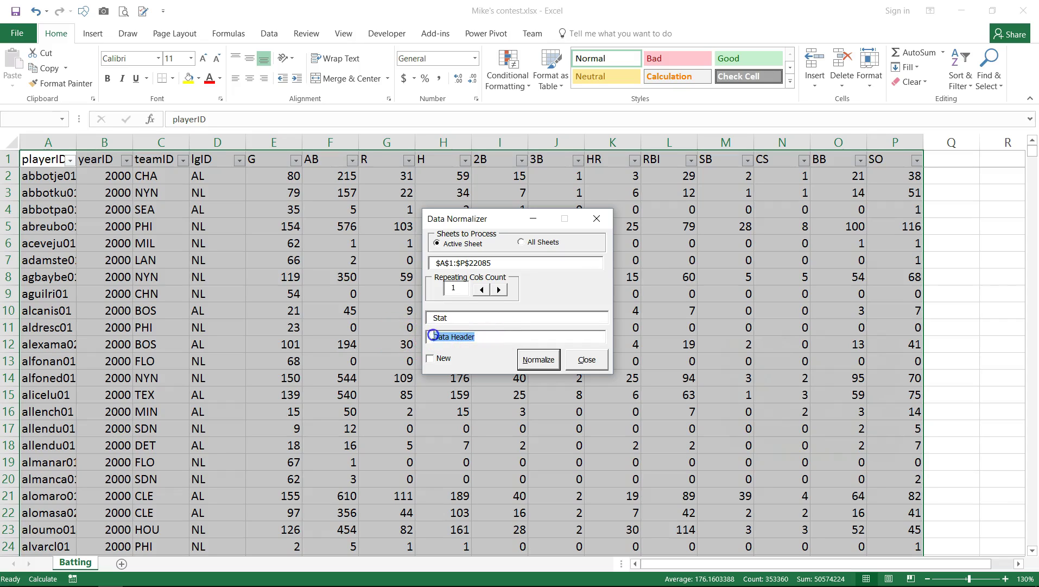
{"action": "type", "text": "Count"}
- Set the repeating columns count to 4, normalize the active sheet, and close the Data Normalizer
{"action": "left_click", "coordinate": [499, 290]}
{"action": "left_click", "coordinate": [499, 290]}
{"action": "left_click", "coordinate": [499, 290]}
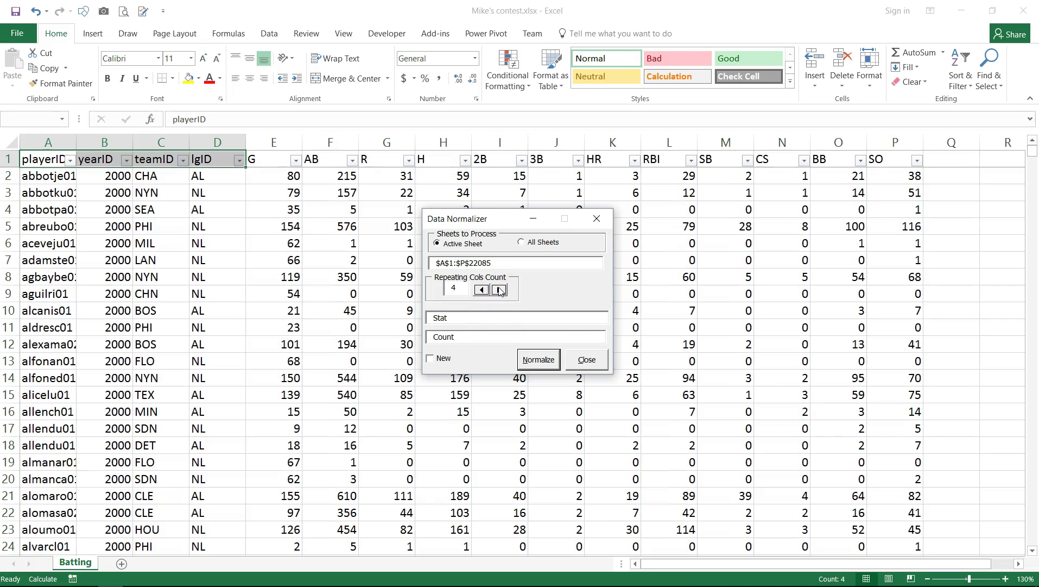
{"action": "left_click", "coordinate": [534, 361]}
{"action": "left_click", "coordinate": [540, 365]}
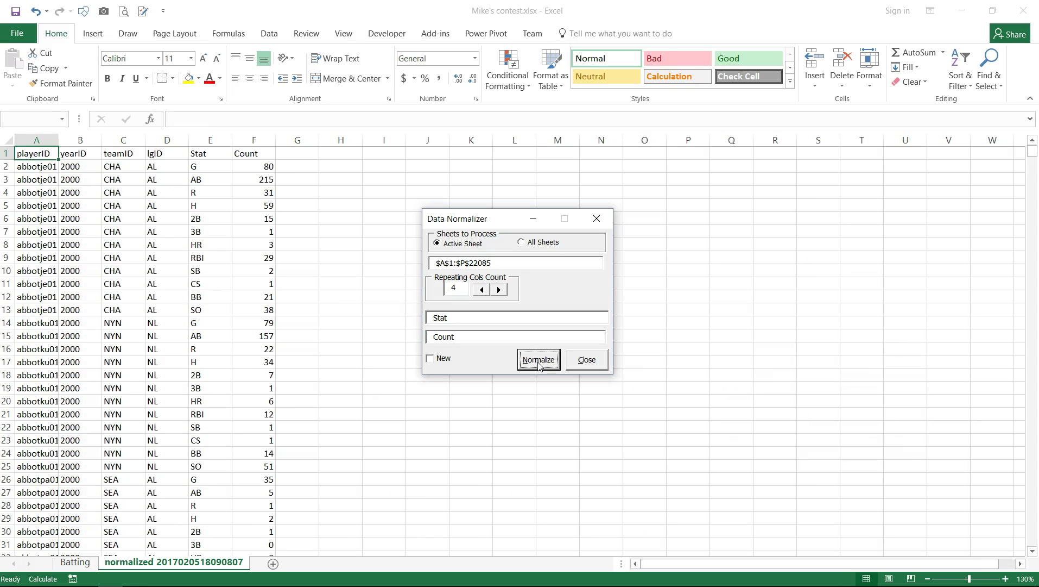
{"action": "left_click", "coordinate": [587, 360]}
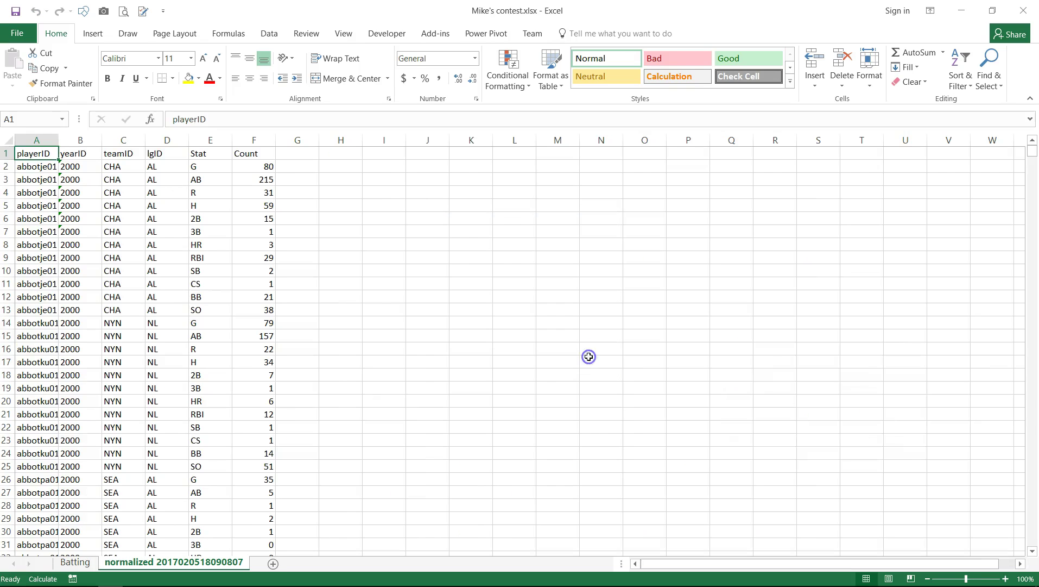
- Convert the normalized data range A1:F265009 into a table with headers
{"action": "left_click", "coordinate": [74, 192]}
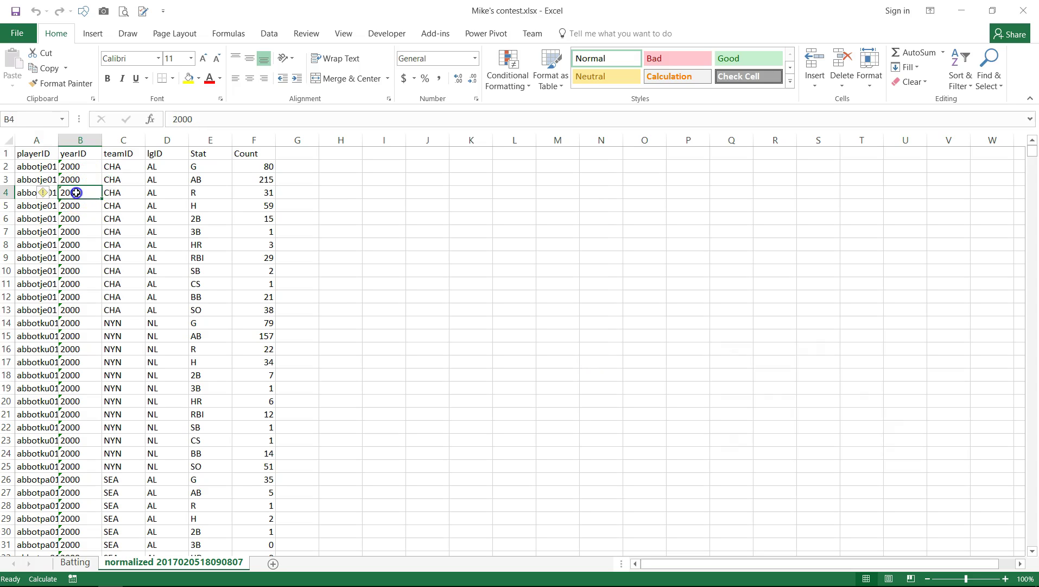
{"action": "key", "text": "ctrl+t"}
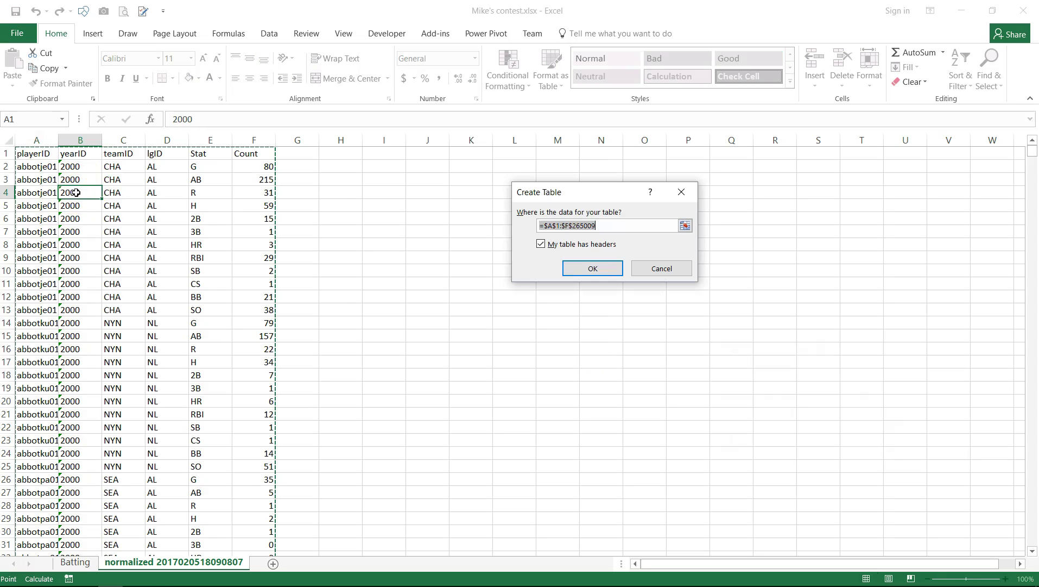
{"action": "key", "text": "Return"}
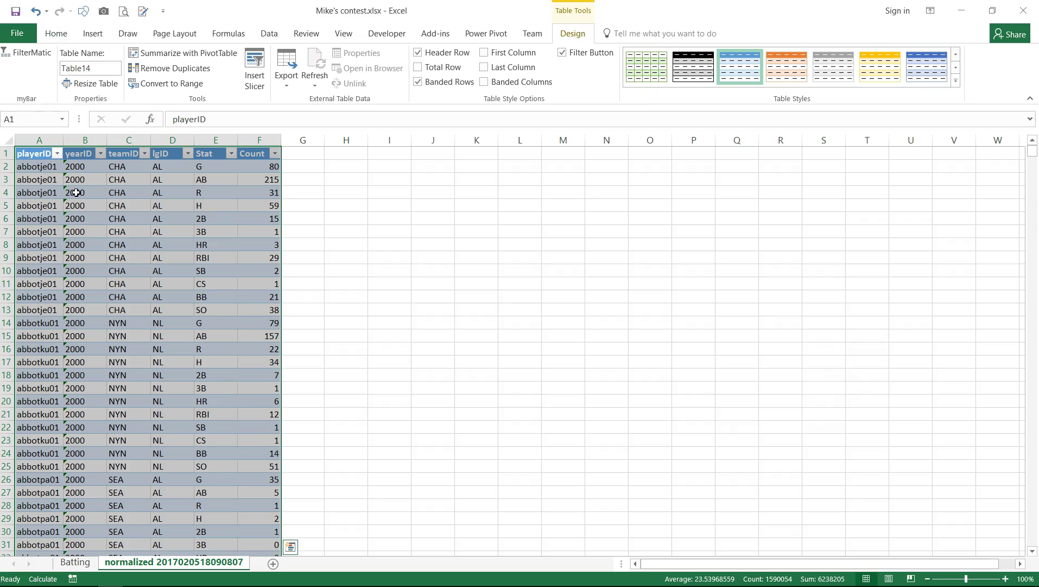
- Insert a PivotTable on a new worksheet using the normalized data table as its source
{"action": "right_click", "coordinate": [76, 192]}
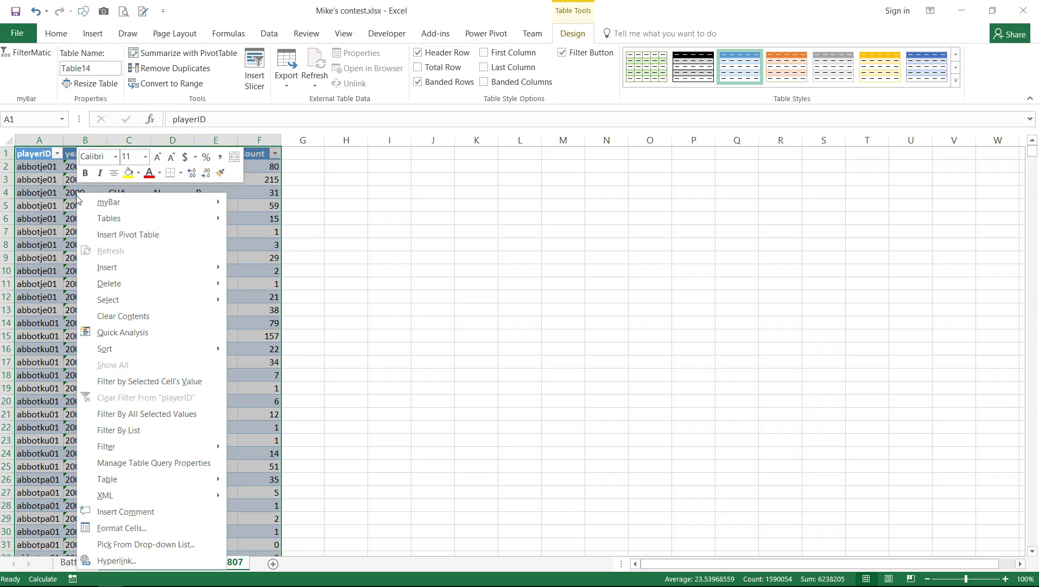
{"action": "left_click", "coordinate": [125, 237]}
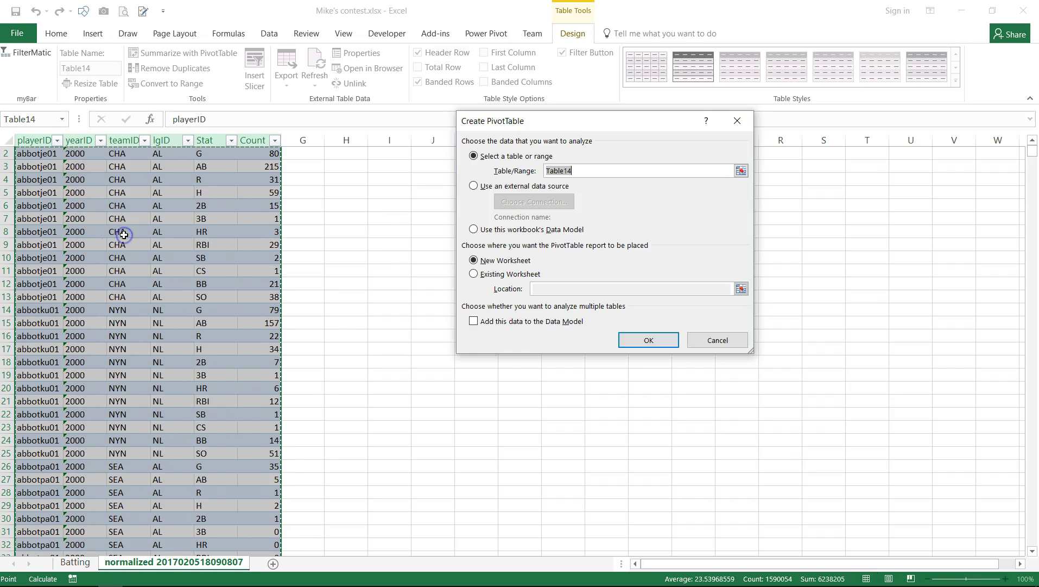
{"action": "left_click", "coordinate": [647, 340]}
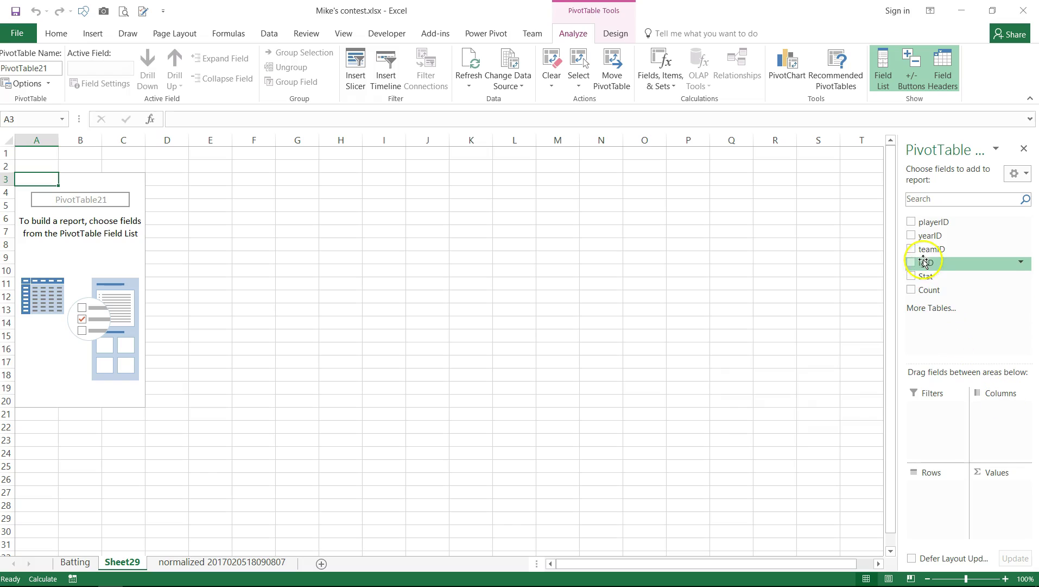
- Lay out the PivotTable with lgID as columns, yearID as rows, Count as values, and Stat as the report filter
{"action": "left_click_drag", "start_coordinate": [927, 265], "coordinate": [998, 431]}
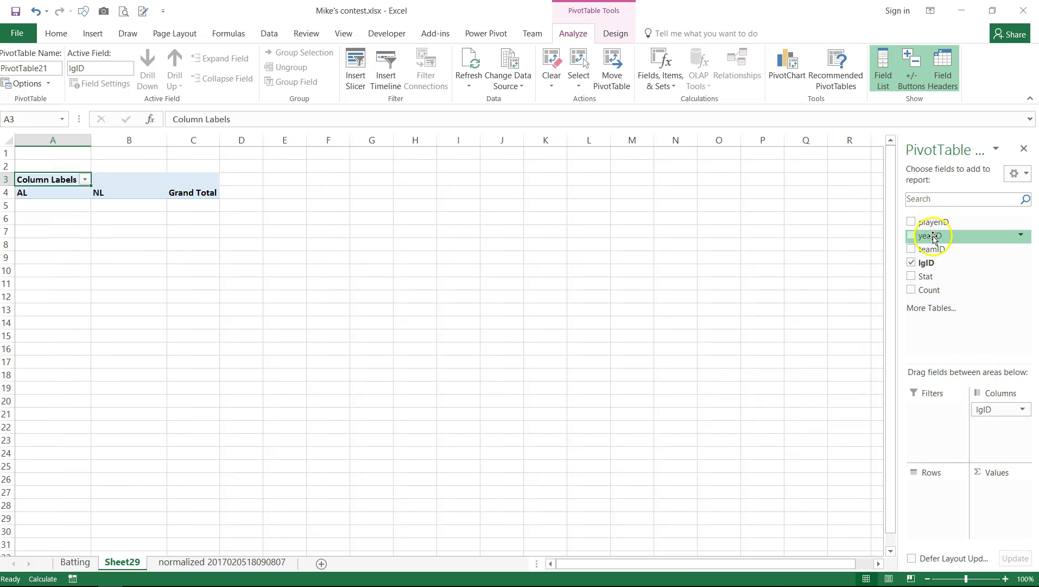
{"action": "left_click_drag", "start_coordinate": [933, 237], "coordinate": [940, 499]}
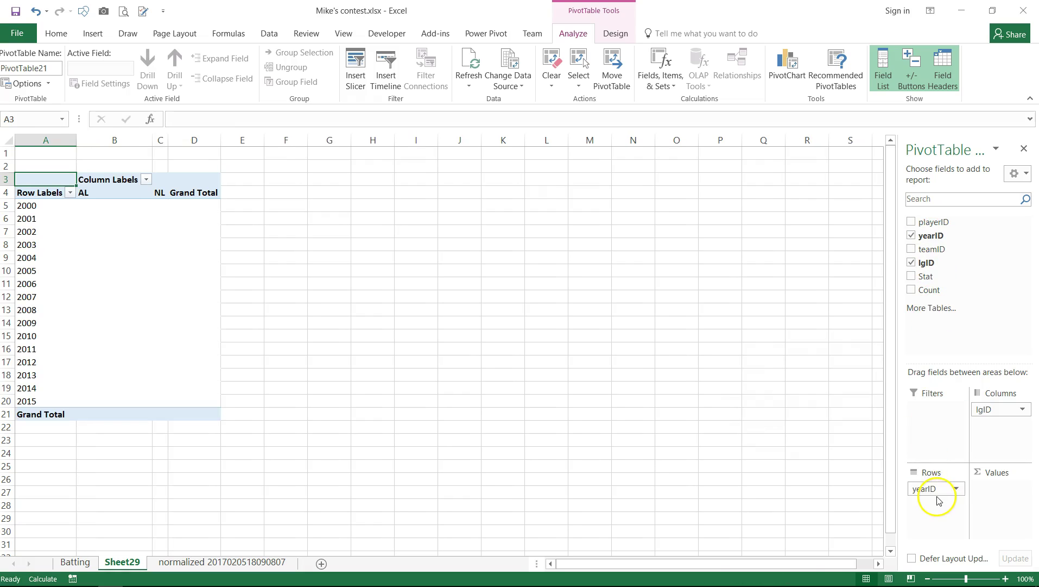
{"action": "left_click", "coordinate": [912, 291]}
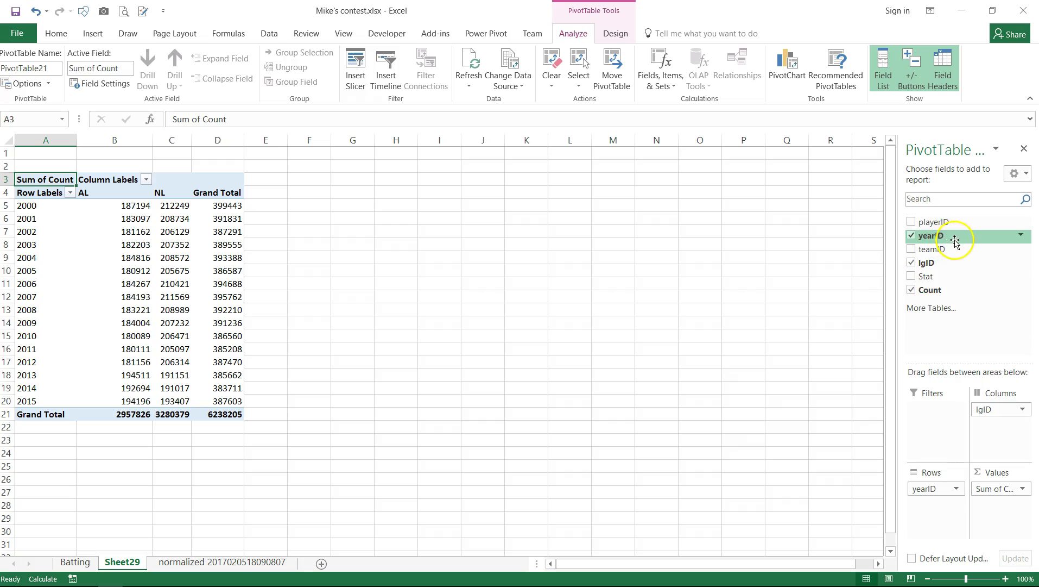
{"action": "left_click_drag", "start_coordinate": [926, 275], "coordinate": [931, 427]}
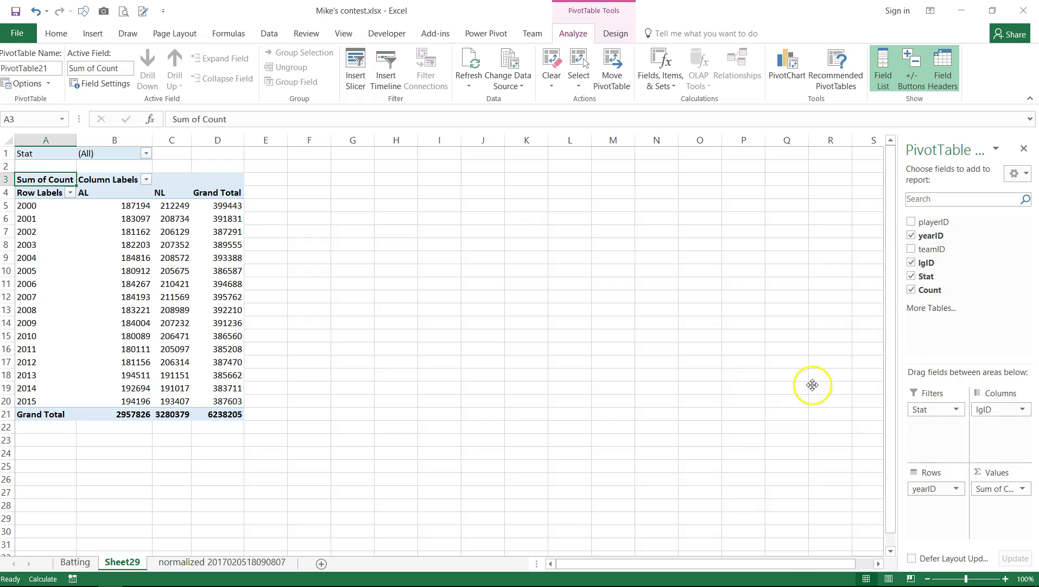
- Filter the PivotTable's Stat field to H
{"action": "left_click", "coordinate": [146, 153]}
{"action": "left_click", "coordinate": [17, 261]}
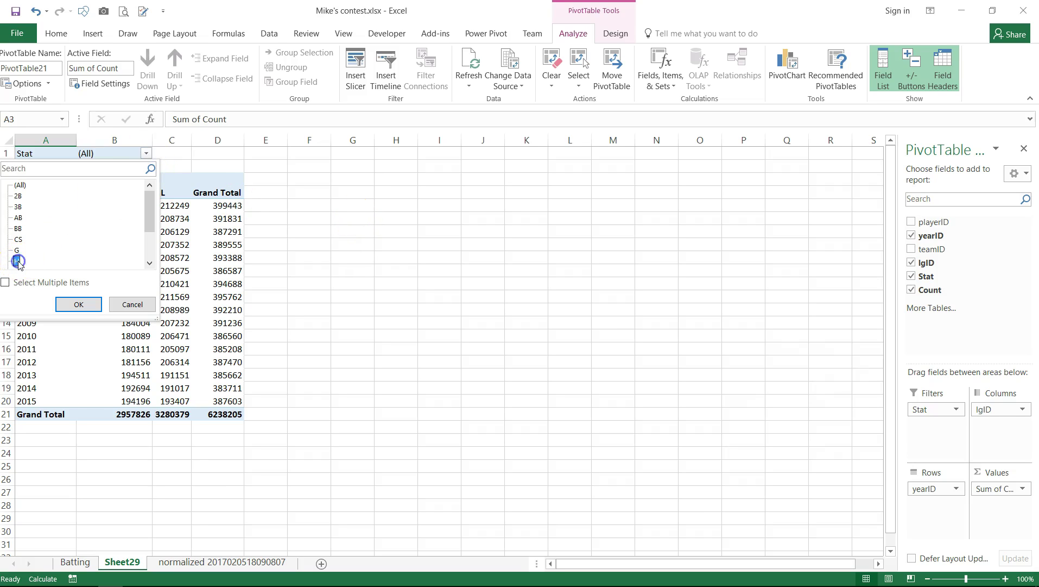
{"action": "left_click", "coordinate": [76, 304]}
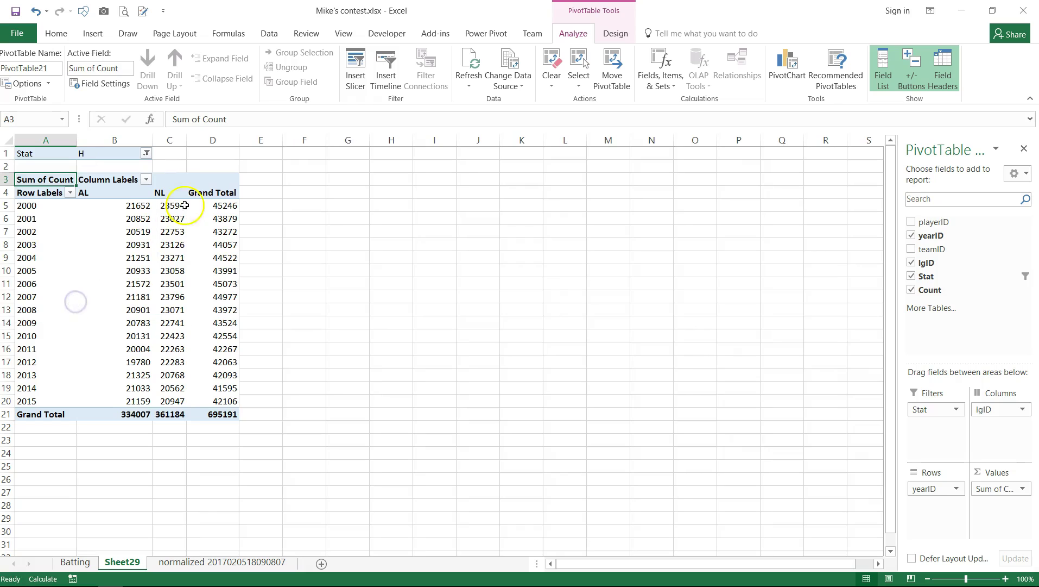
- Remove the Grand Total column from the PivotTable
{"action": "left_click", "coordinate": [209, 194]}
{"action": "right_click", "coordinate": [209, 194]}
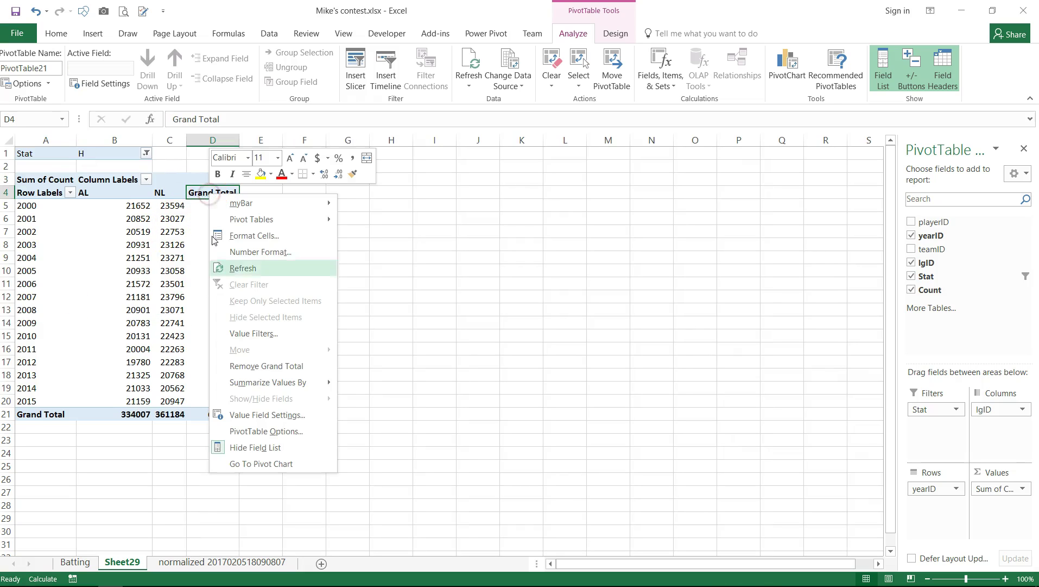
{"action": "left_click", "coordinate": [275, 365]}
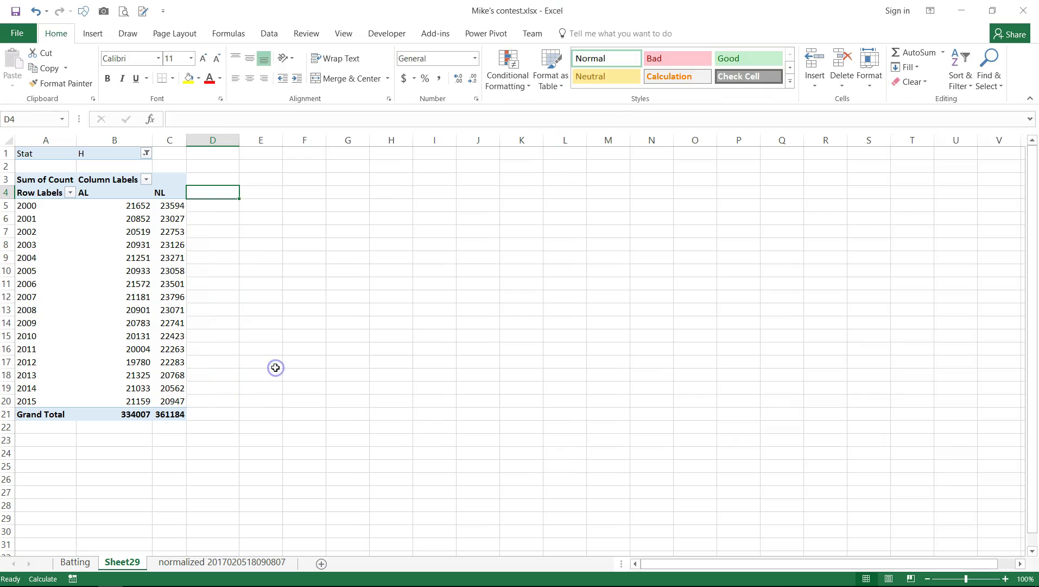
- Run Set Up Pivot to make the PivotTable tabular, stop column resizing, and include new items in the filter
{"action": "left_click", "coordinate": [169, 192]}
{"action": "right_click", "coordinate": [170, 192]}
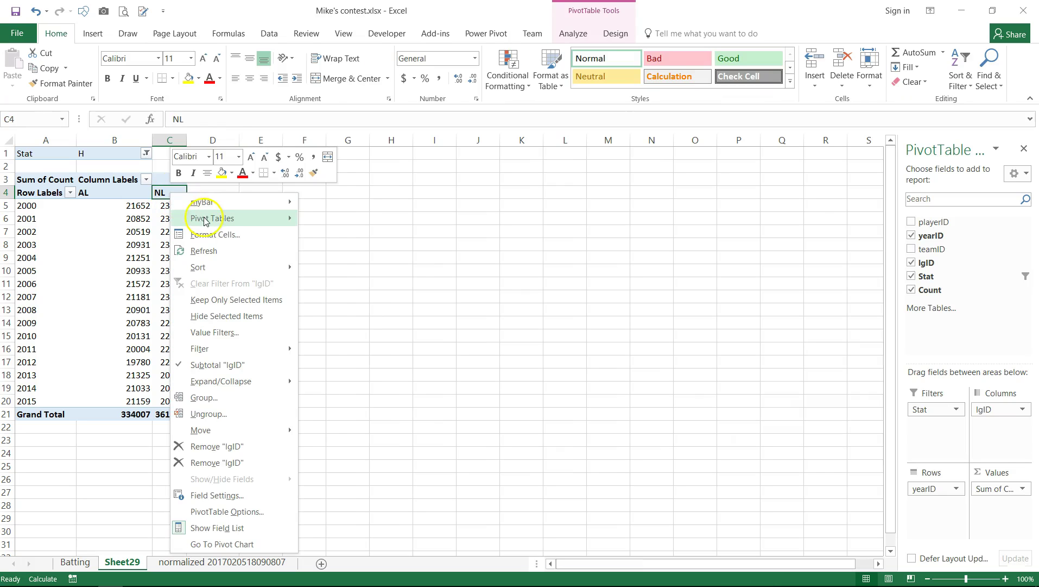
{"action": "mouse_move", "coordinate": [207, 220]}
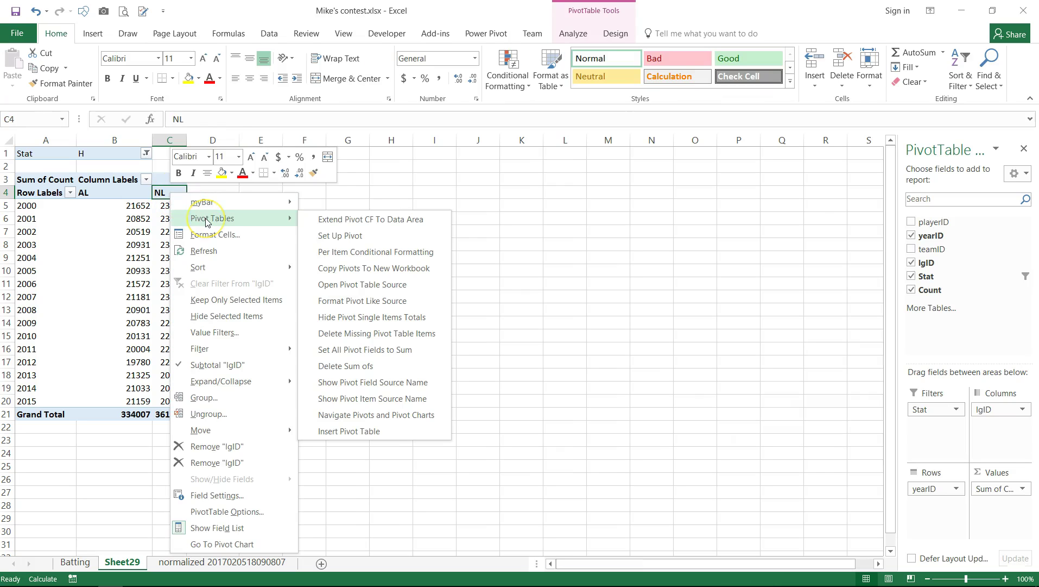
{"action": "left_click", "coordinate": [355, 241]}
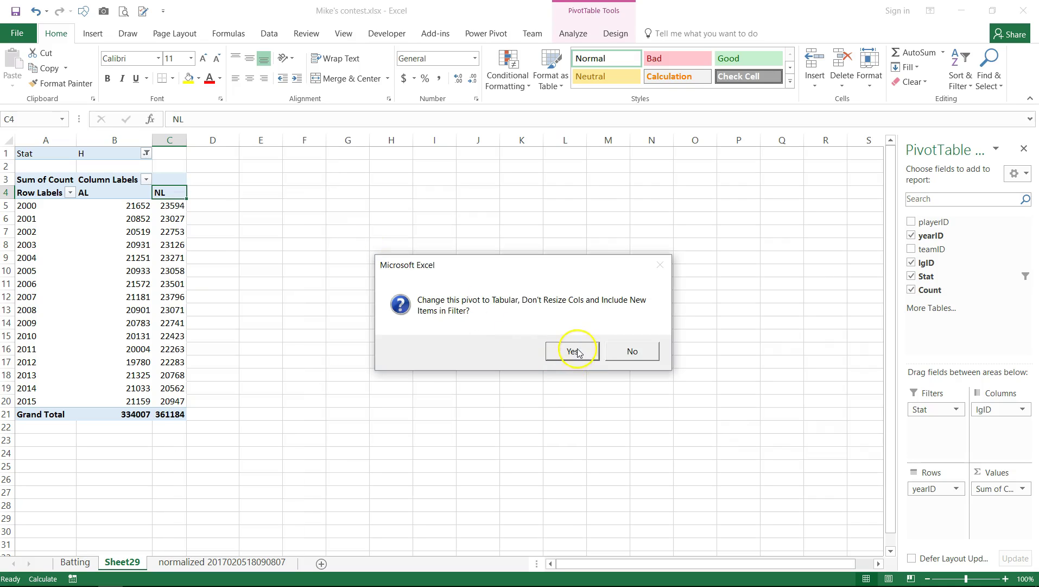
{"action": "left_click", "coordinate": [578, 352]}
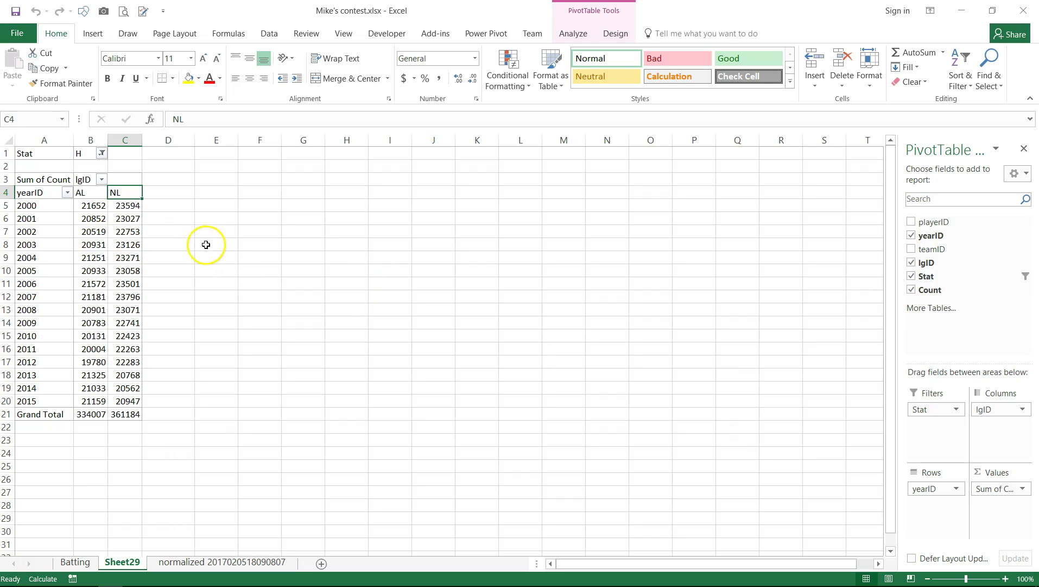
- Apply Per Item Conditional Formatting to the PivotTable for each yearID, with Delete Previous Color Scales selected and grand totals excluded
{"action": "mouse_move", "coordinate": [94, 254]}
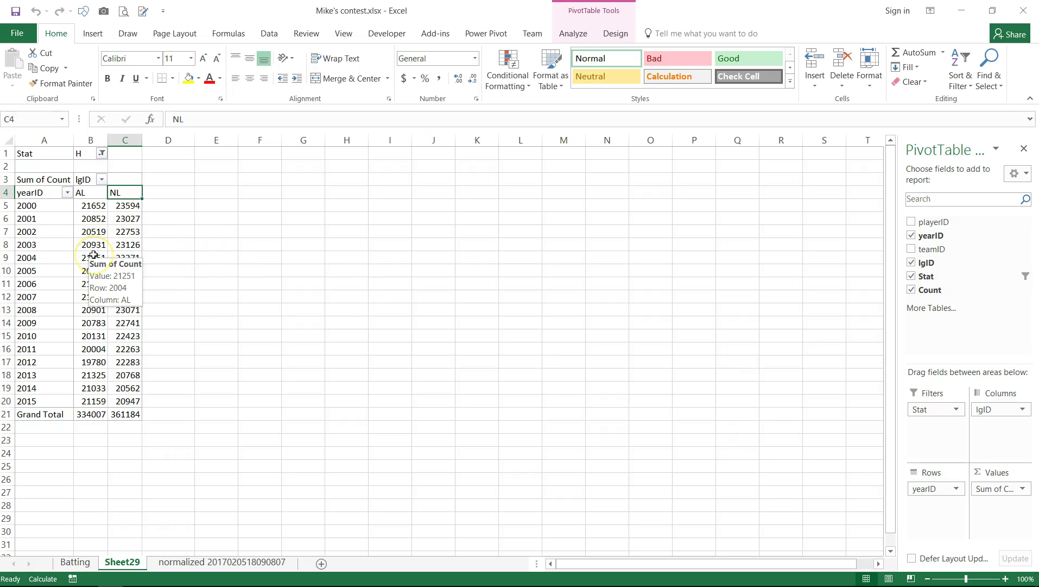
{"action": "right_click", "coordinate": [92, 209]}
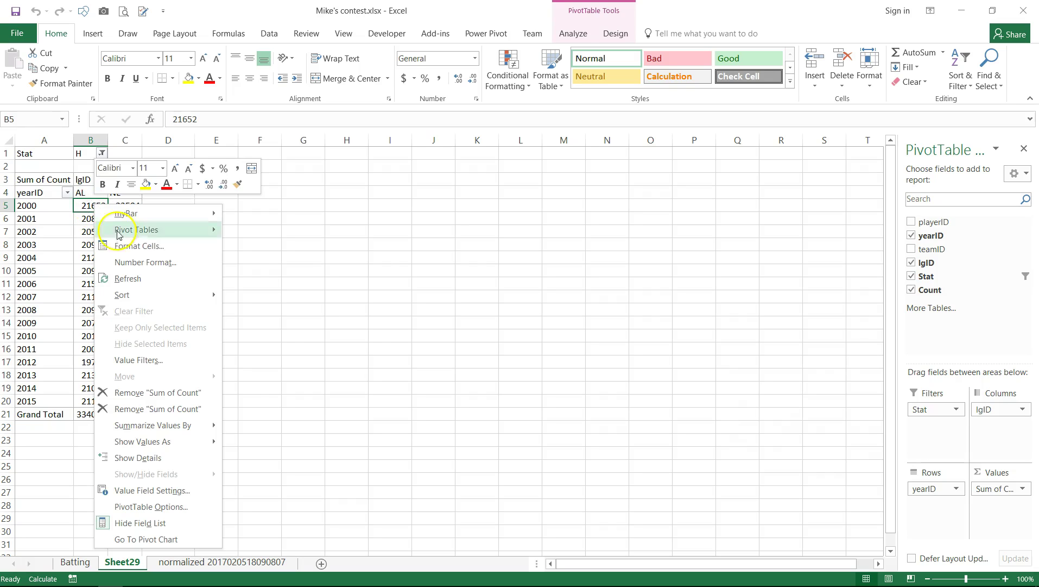
{"action": "mouse_move", "coordinate": [119, 231]}
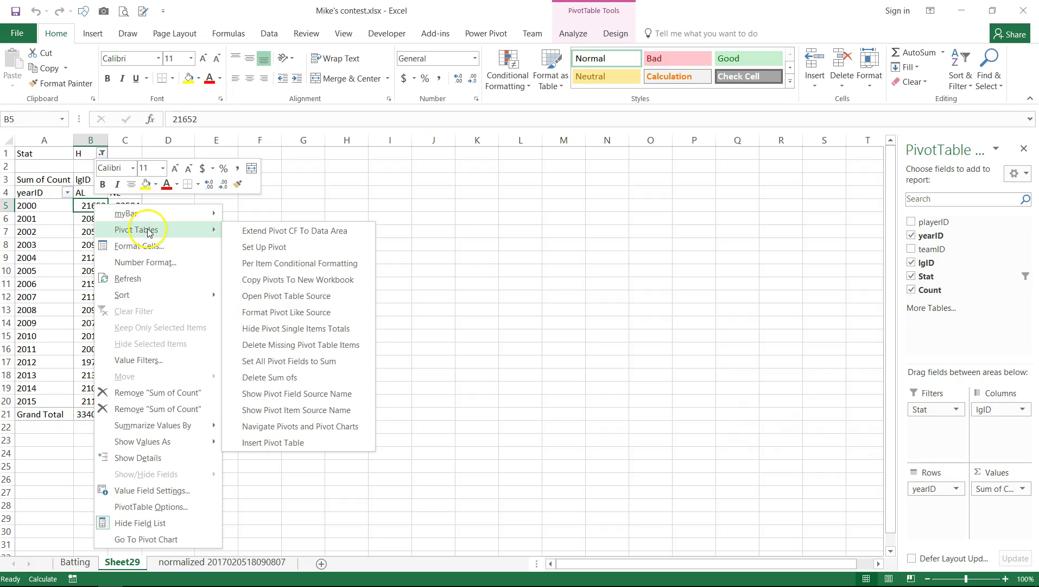
{"action": "left_click", "coordinate": [268, 264]}
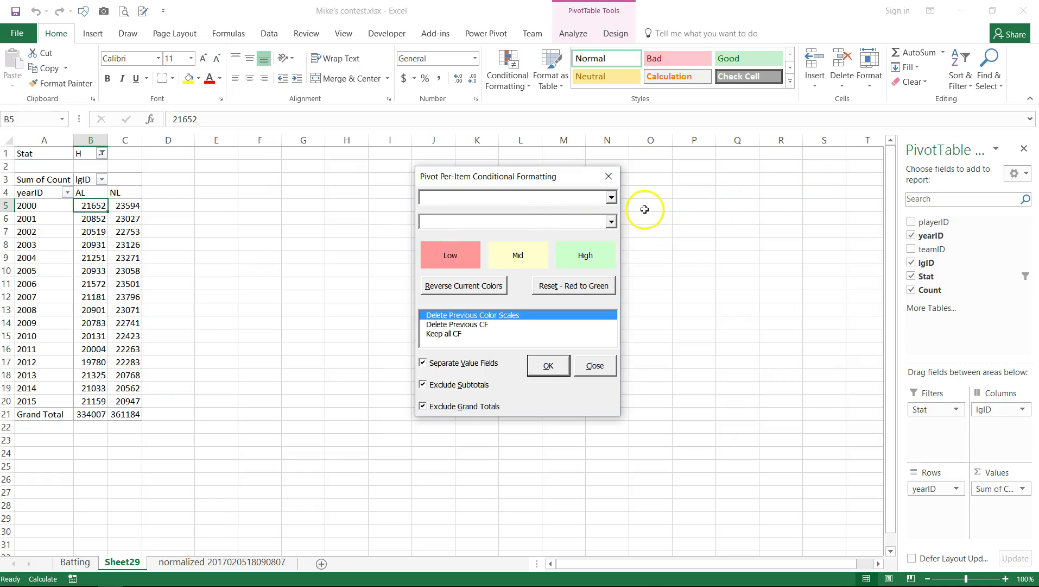
{"action": "left_click", "coordinate": [611, 199]}
{"action": "left_click", "coordinate": [601, 209]}
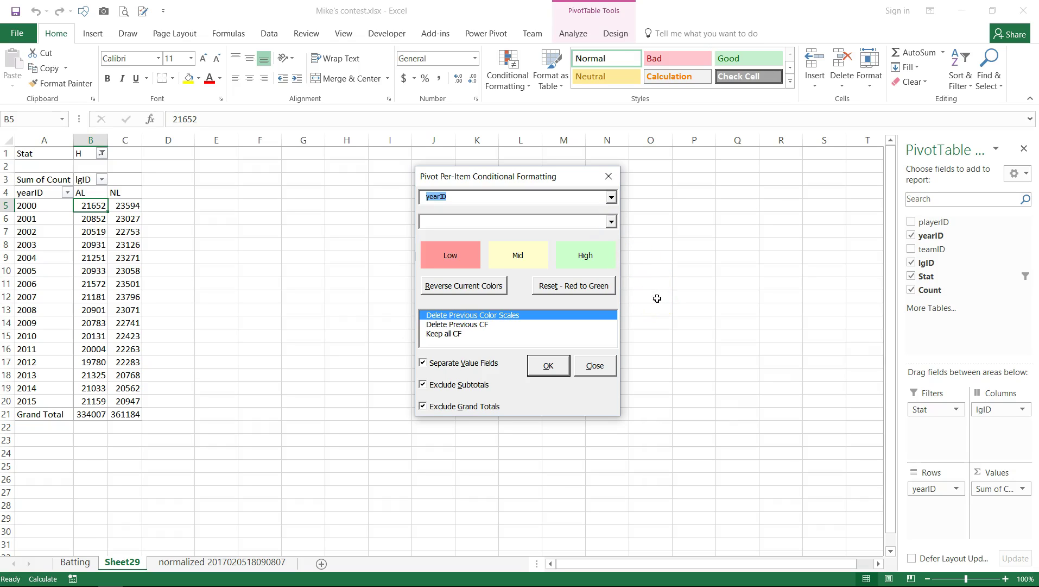
{"action": "left_click", "coordinate": [548, 370]}
{"action": "left_click", "coordinate": [575, 313]}
{"action": "left_click", "coordinate": [554, 369]}
{"action": "left_click", "coordinate": [555, 371]}
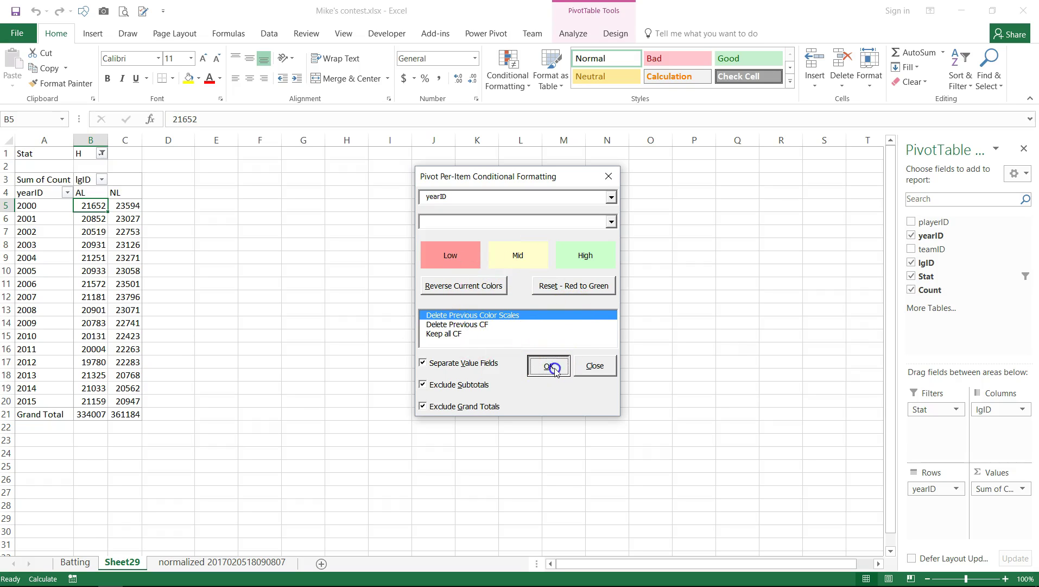
{"action": "left_click", "coordinate": [593, 367]}
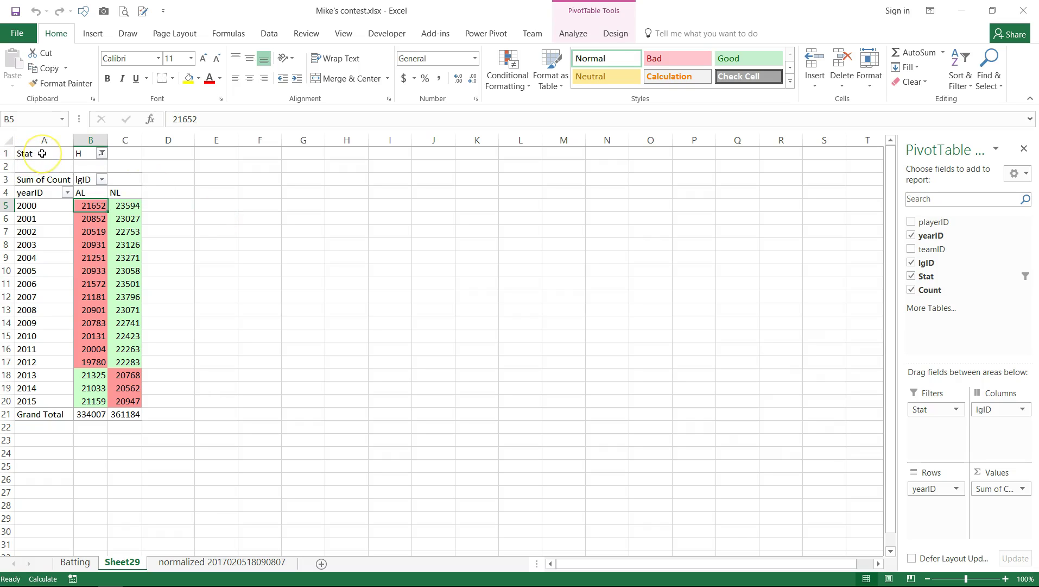
- Copy the whole PivotTable with its Stat filter, A1:C21, and paste the copy at E1
{"action": "left_click_drag", "start_coordinate": [42, 153], "coordinate": [124, 413]}
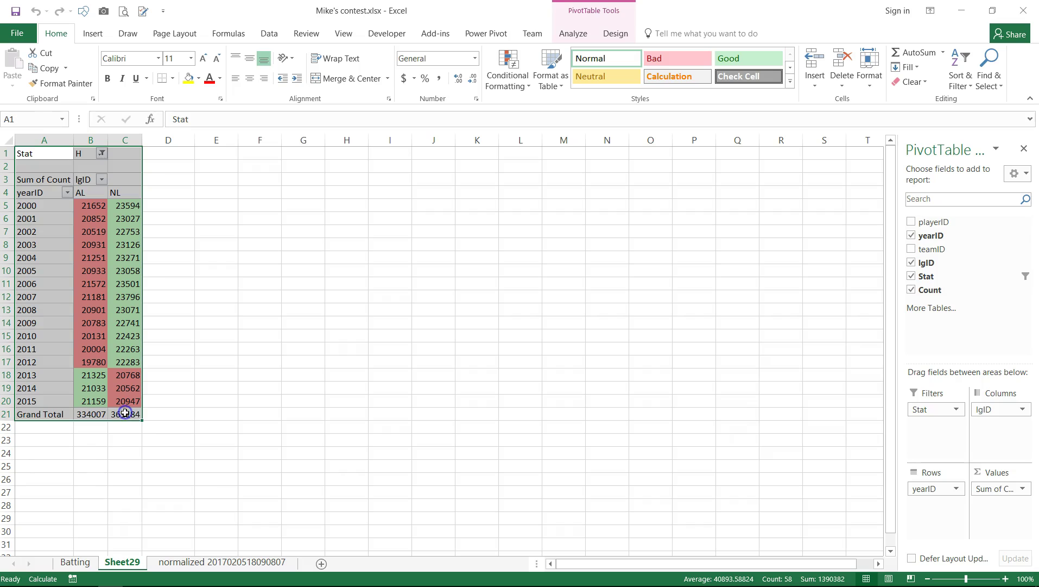
{"action": "key", "text": "ctrl+c"}
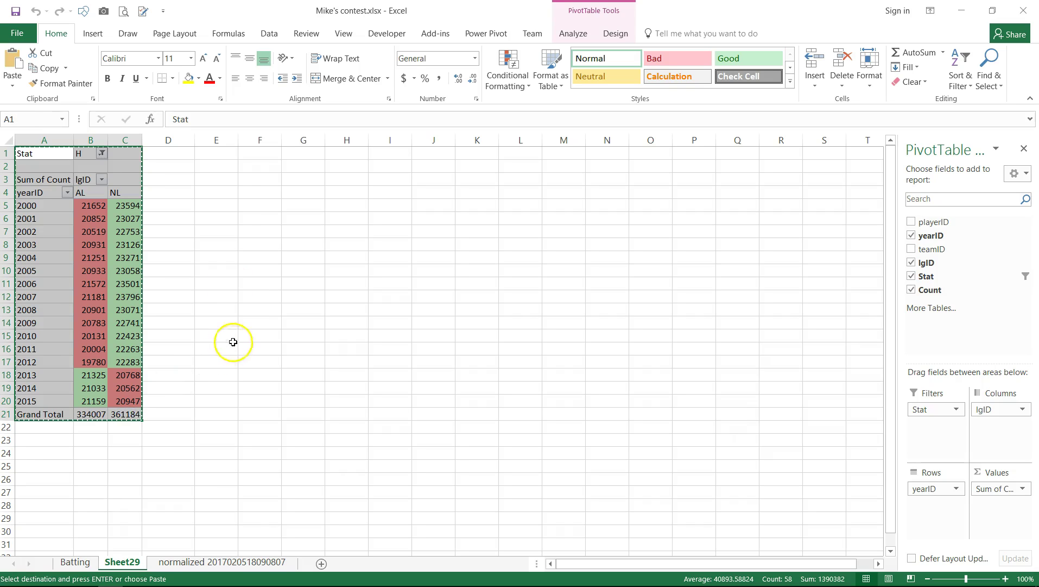
{"action": "left_click", "coordinate": [225, 154]}
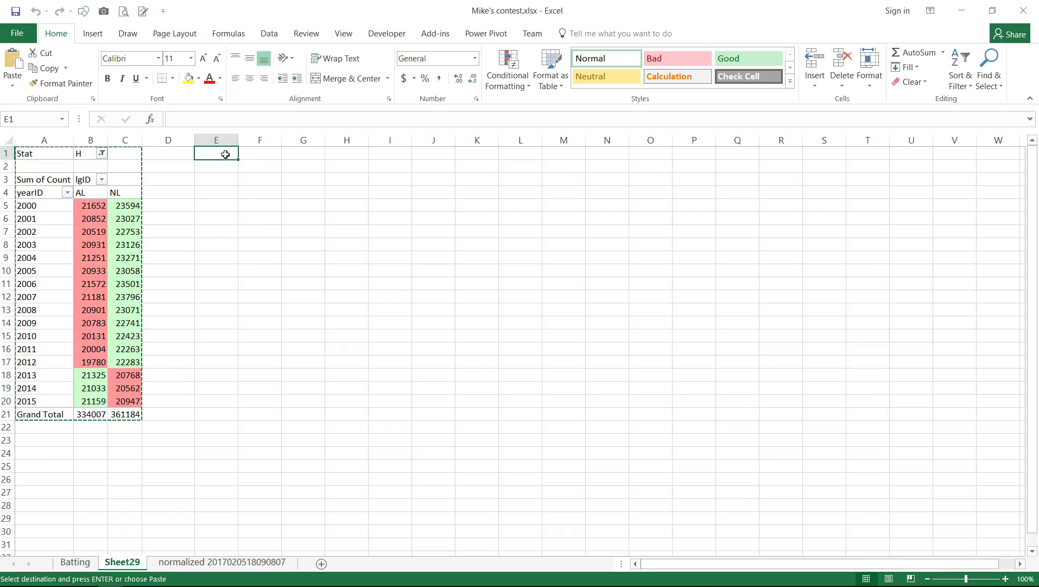
{"action": "key", "text": "ctrl+v"}
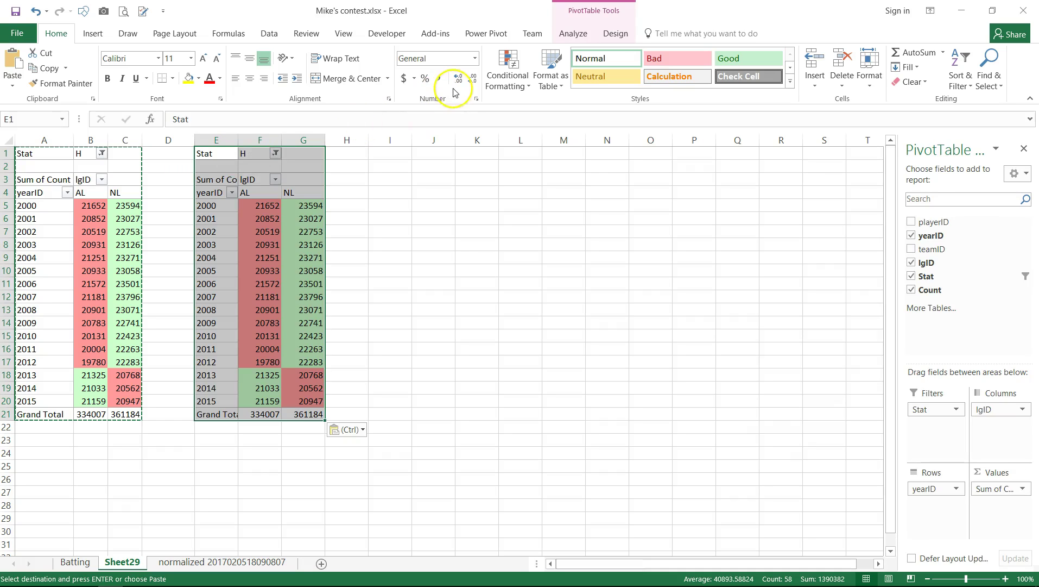
- Clear all conditional formatting rules from the copied PivotTable only
{"action": "left_click", "coordinate": [507, 75]}
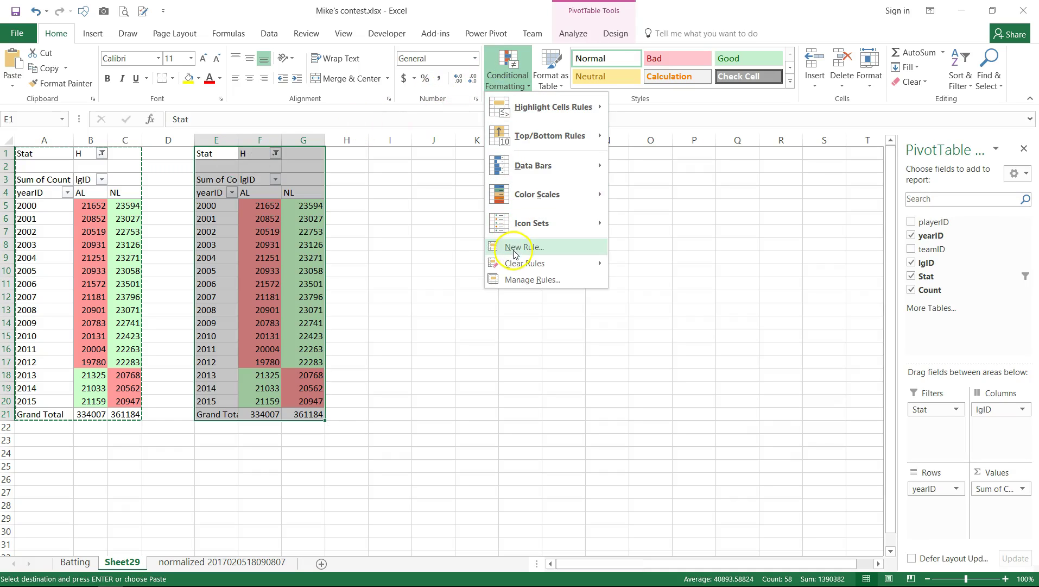
{"action": "left_click", "coordinate": [520, 265]}
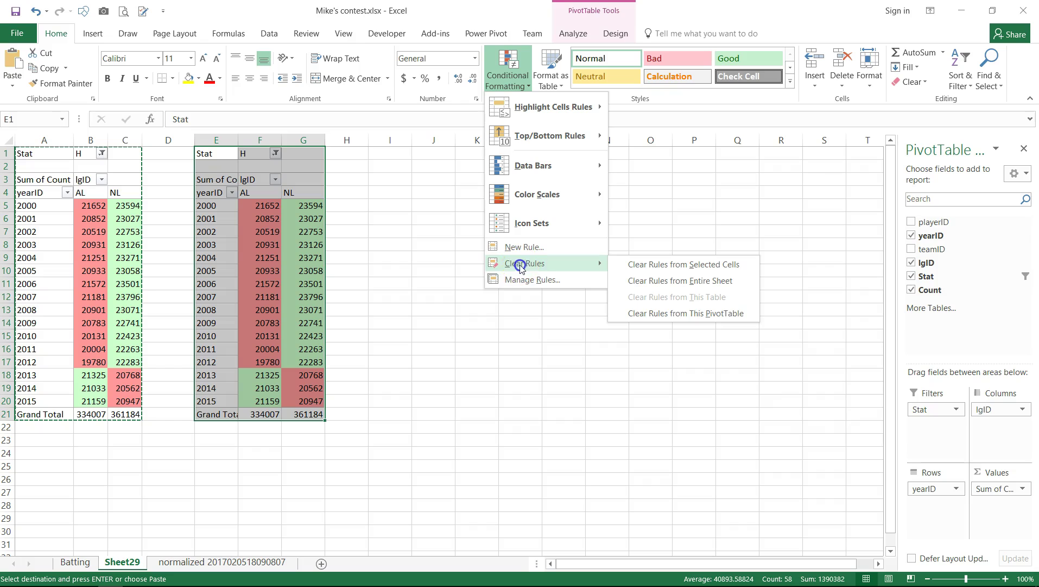
{"action": "left_click", "coordinate": [637, 312]}
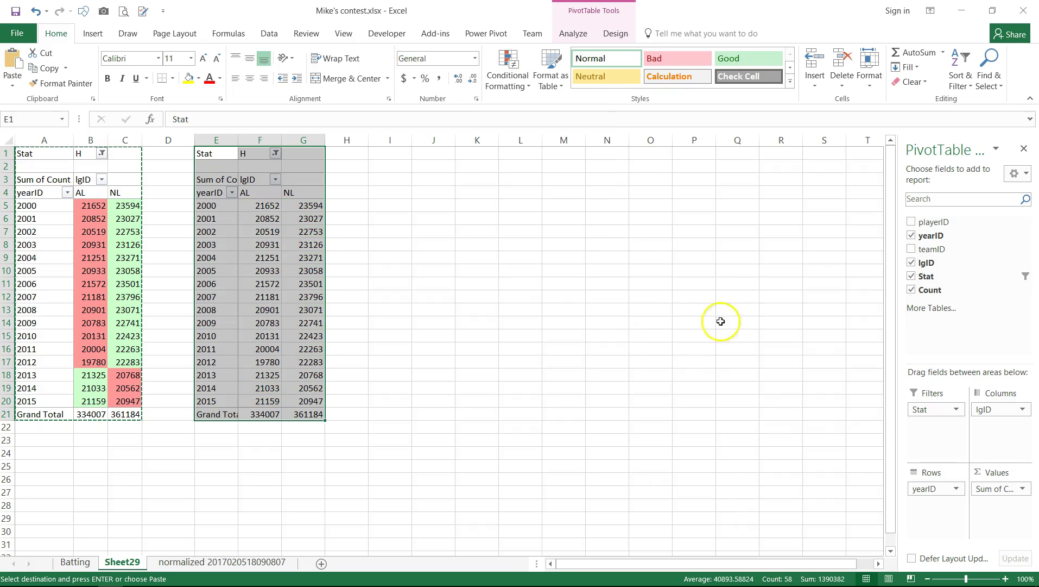
- With layout updates deferred, replace lgID with playerID and teamID as row fields in the copied PivotTable, update it, and turn deferral off
{"action": "left_click", "coordinate": [914, 559]}
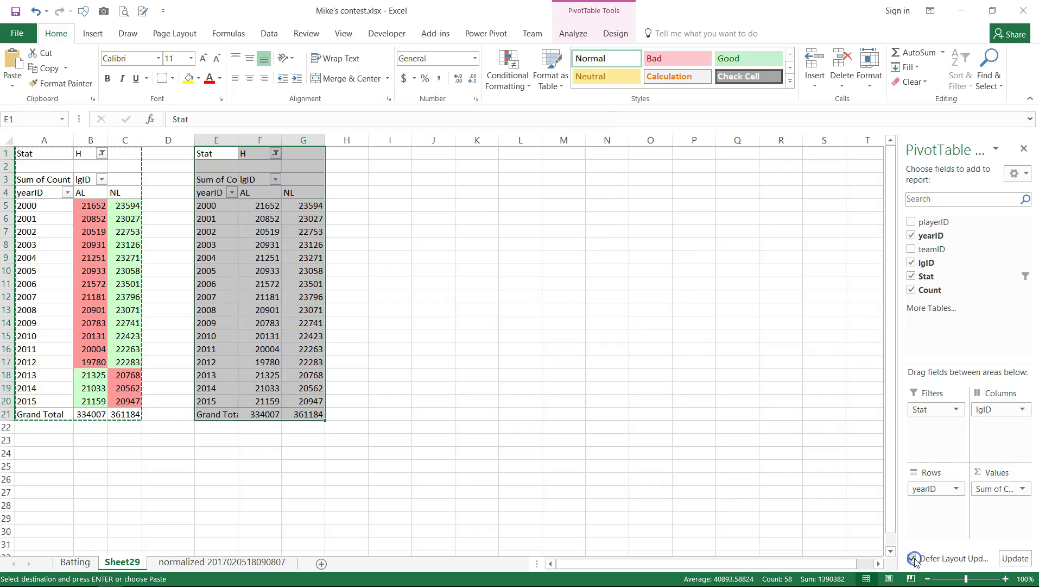
{"action": "left_click", "coordinate": [912, 264]}
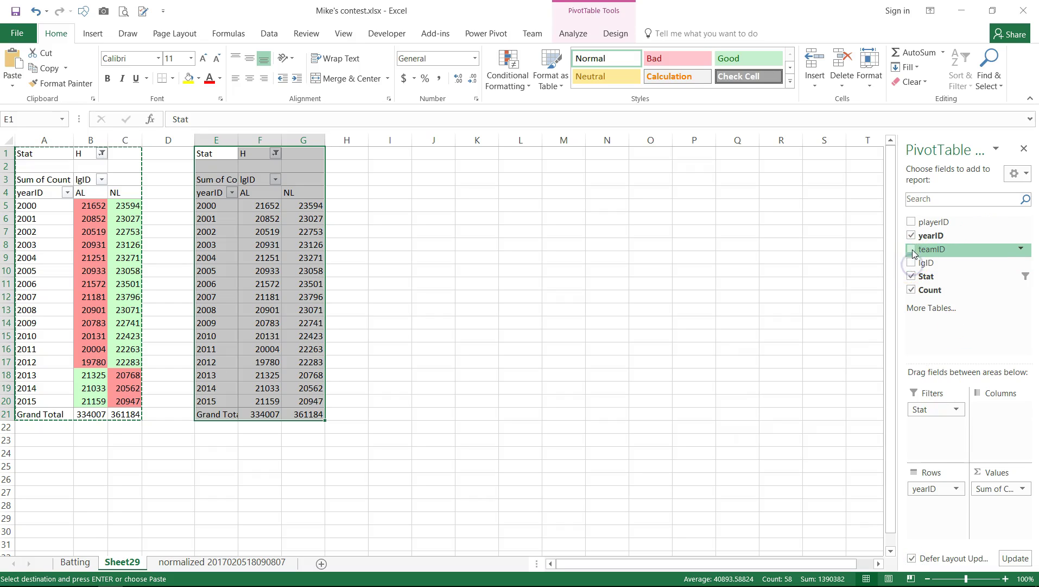
{"action": "left_click", "coordinate": [912, 222]}
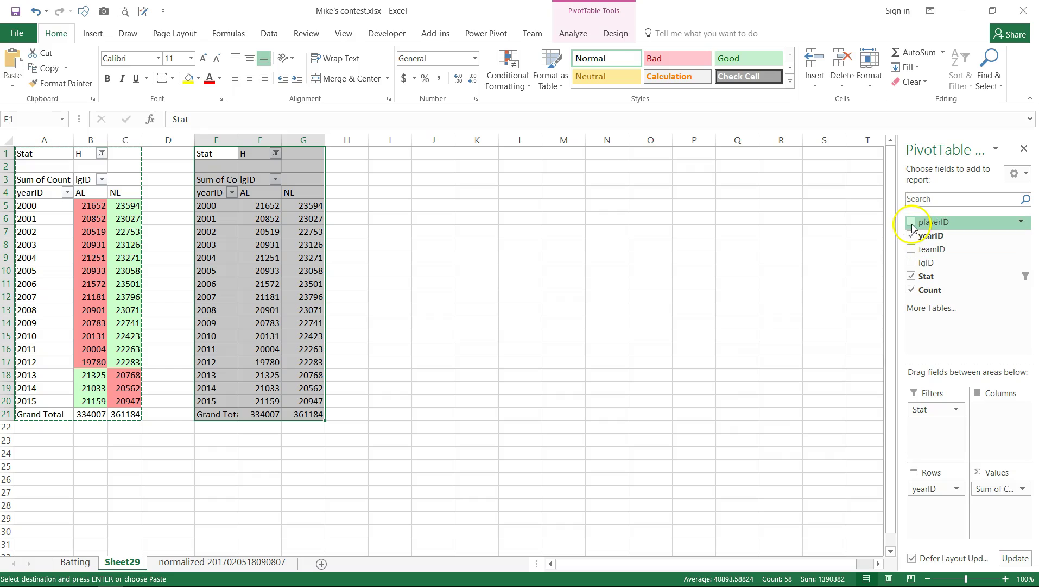
{"action": "left_click", "coordinate": [911, 249]}
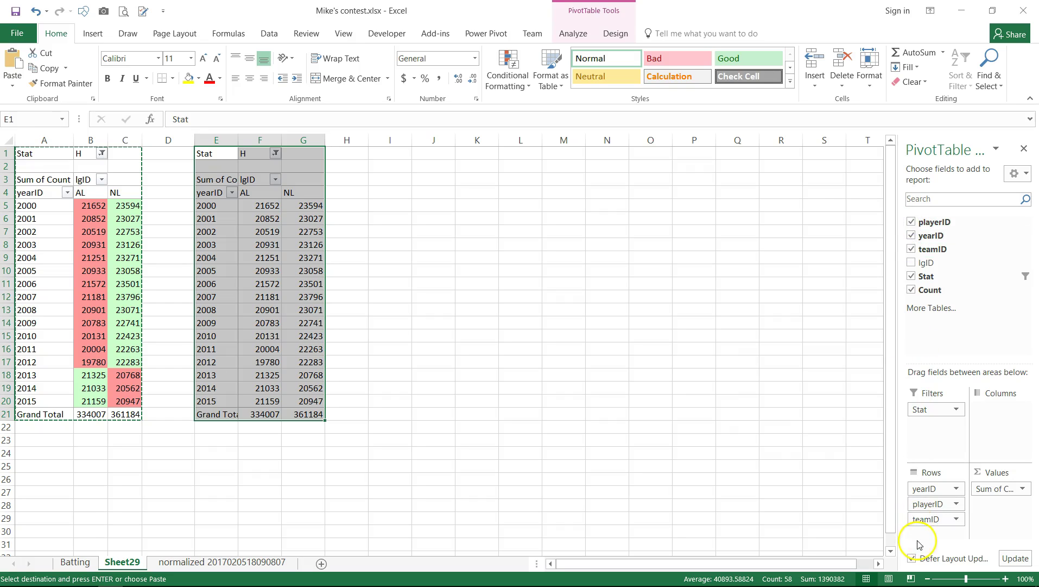
{"action": "left_click", "coordinate": [1016, 560]}
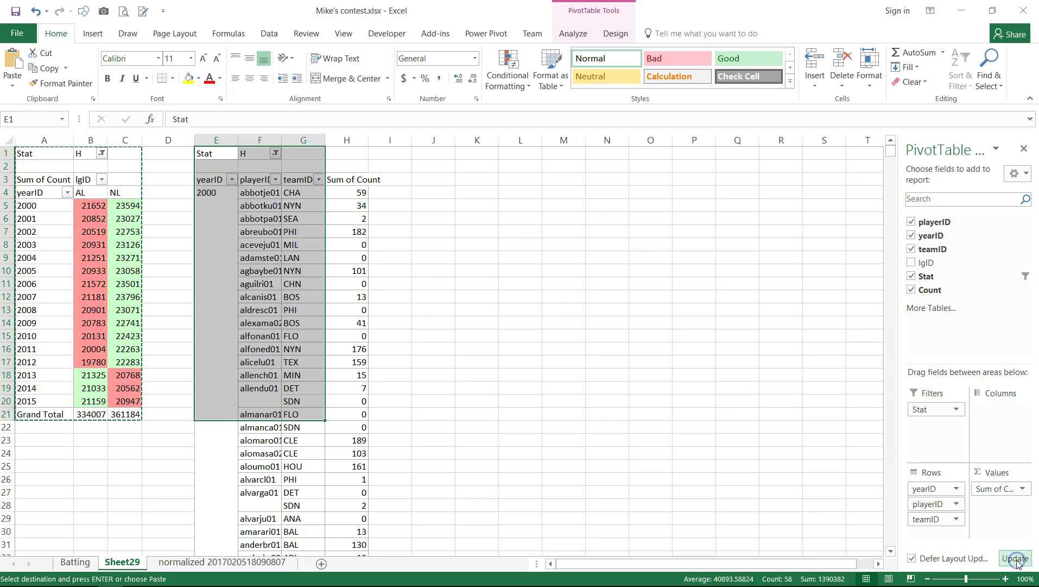
{"action": "left_click", "coordinate": [912, 559]}
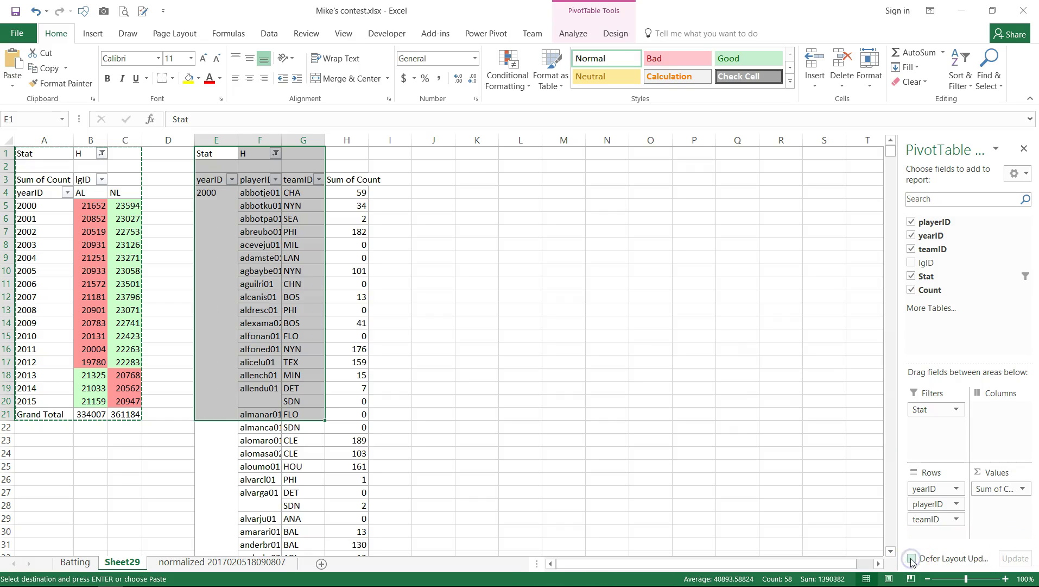
- Filter playerID in the copied PivotTable to the top 1 item by Sum of Count
{"action": "left_click", "coordinate": [259, 219]}
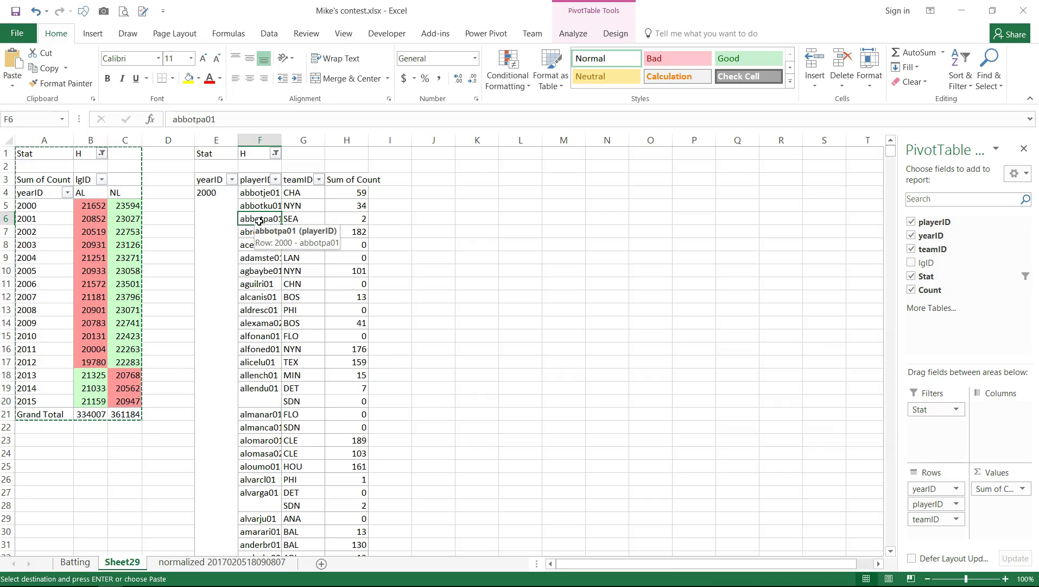
{"action": "left_click", "coordinate": [260, 193]}
{"action": "right_click", "coordinate": [259, 193]}
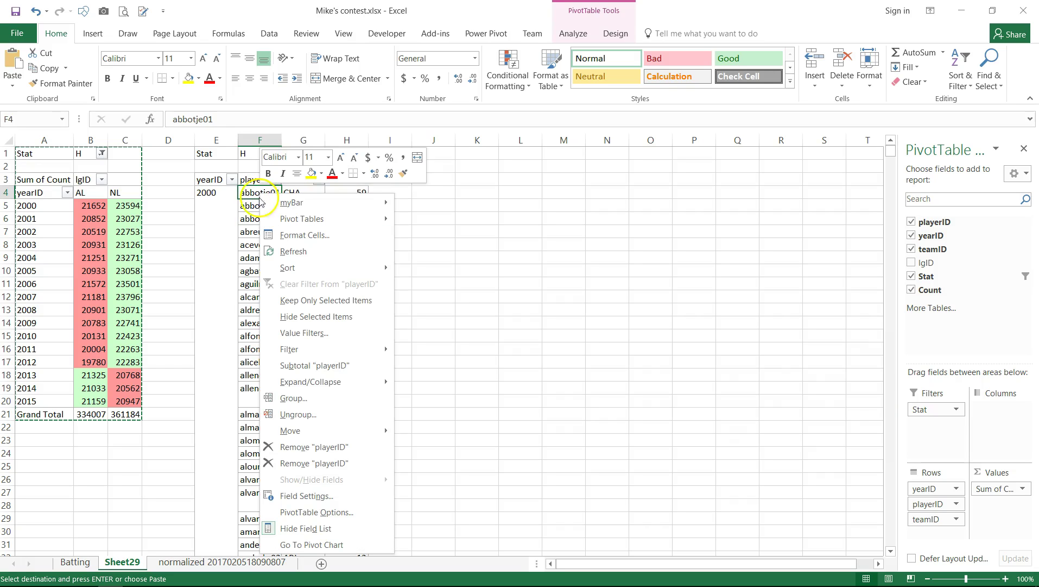
{"action": "mouse_move", "coordinate": [305, 350]}
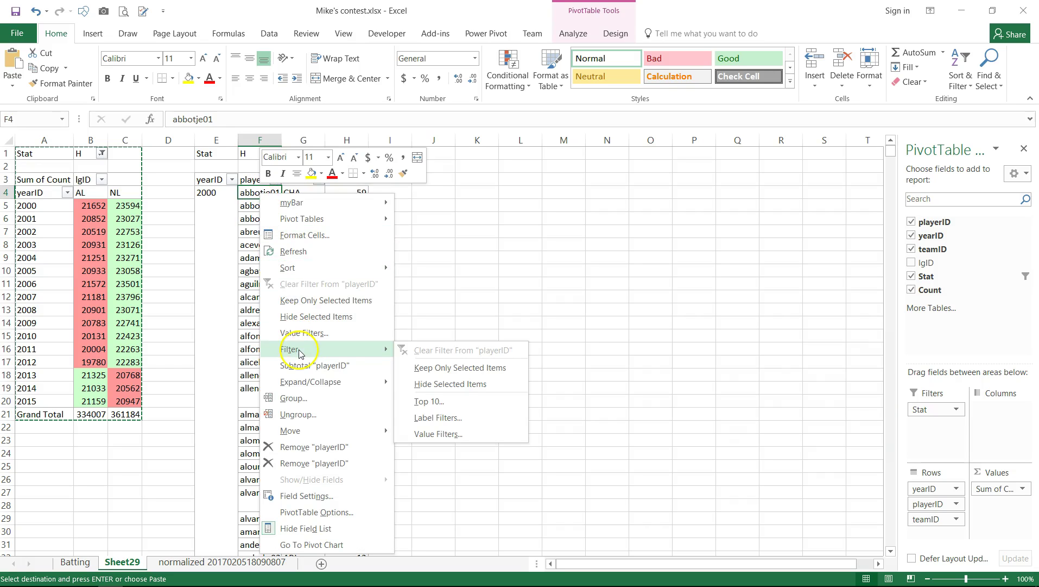
{"action": "left_click", "coordinate": [434, 401]}
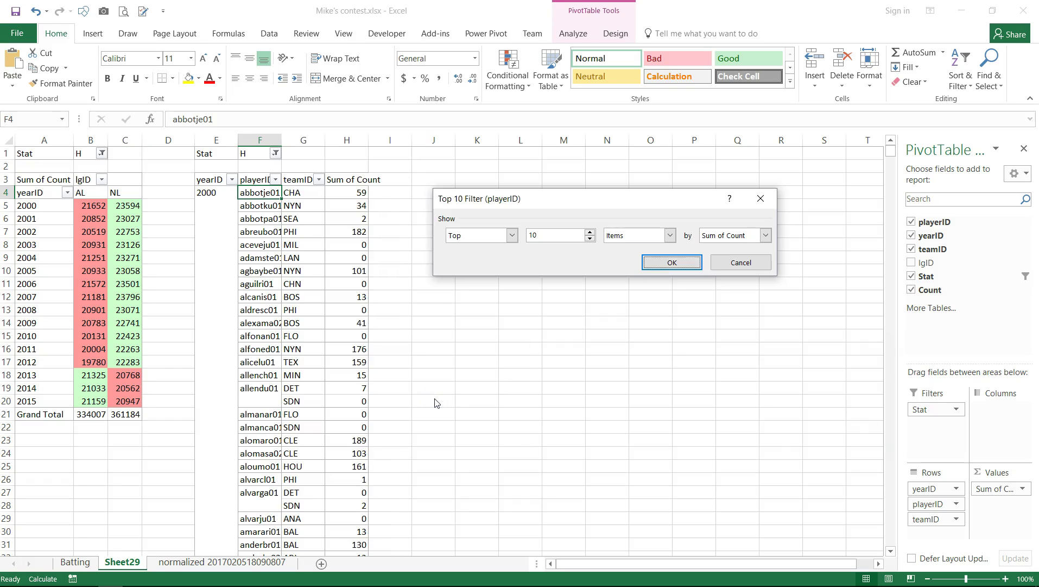
{"action": "left_click", "coordinate": [556, 234]}
{"action": "key", "text": "BackSpace"}
{"action": "key", "text": "Return"}
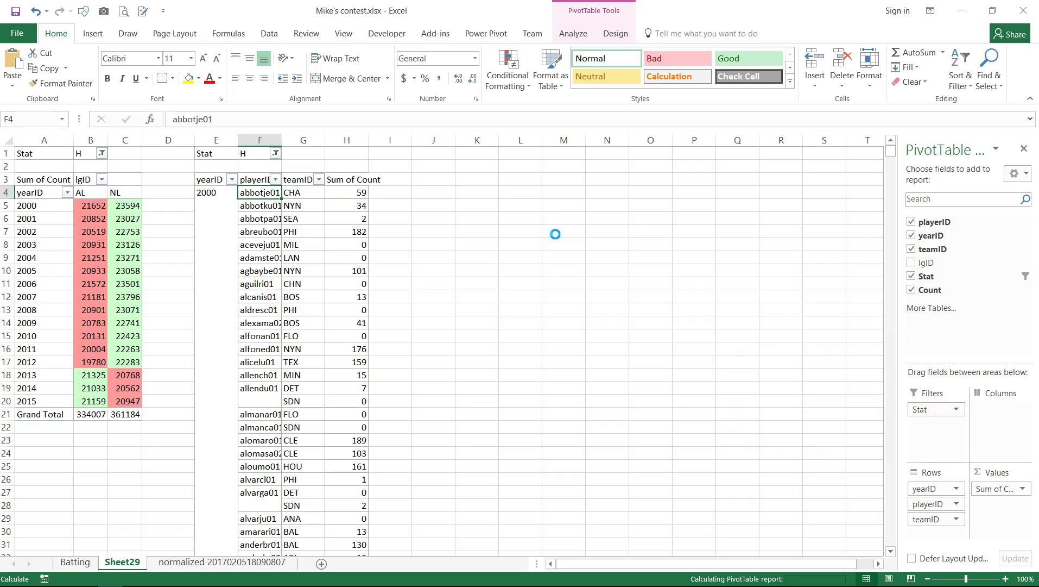
{"action": "left_click", "coordinate": [484, 234]}
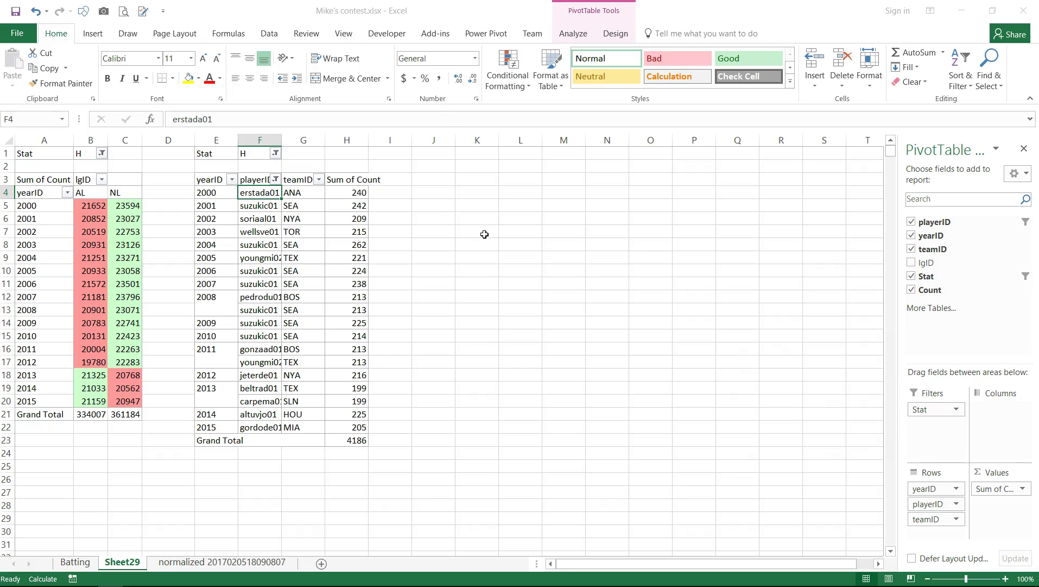
- Open the MenuRighter add-in to view its source controls and target toolbars, and close it without changes
{"action": "left_click", "coordinate": [390, 33]}
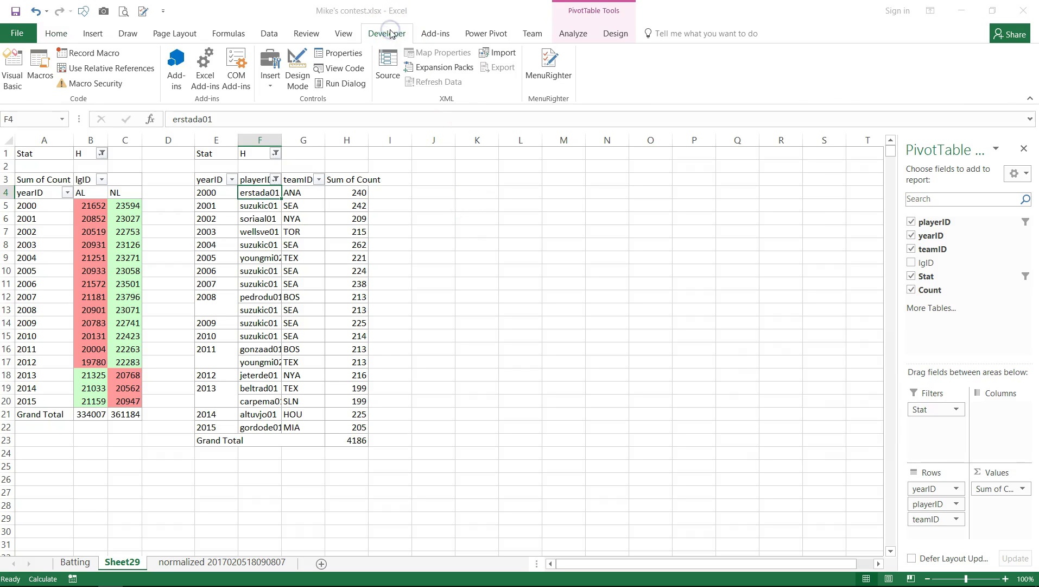
{"action": "left_click", "coordinate": [555, 64]}
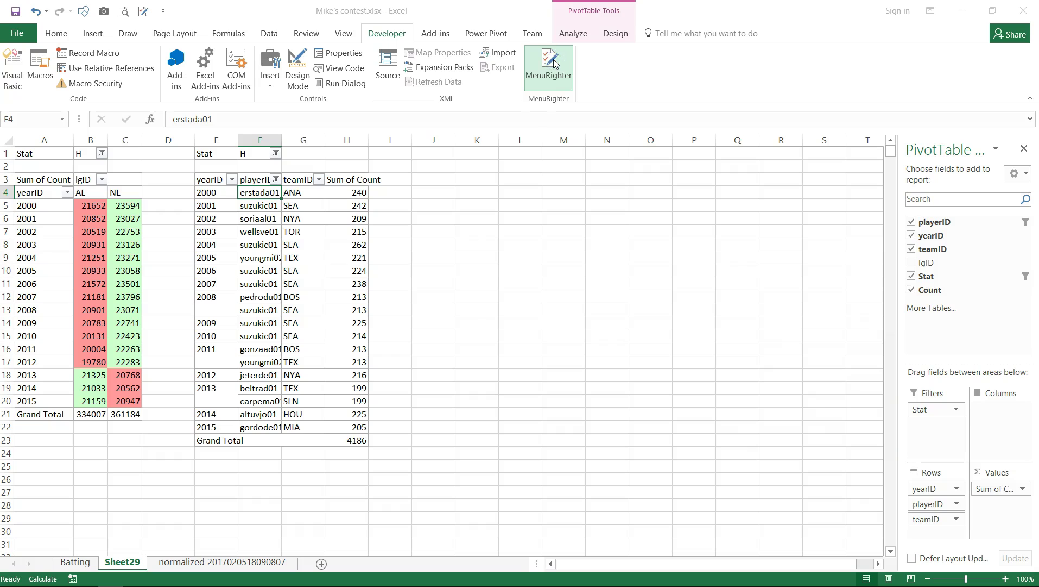
{"action": "left_click", "coordinate": [485, 309]}
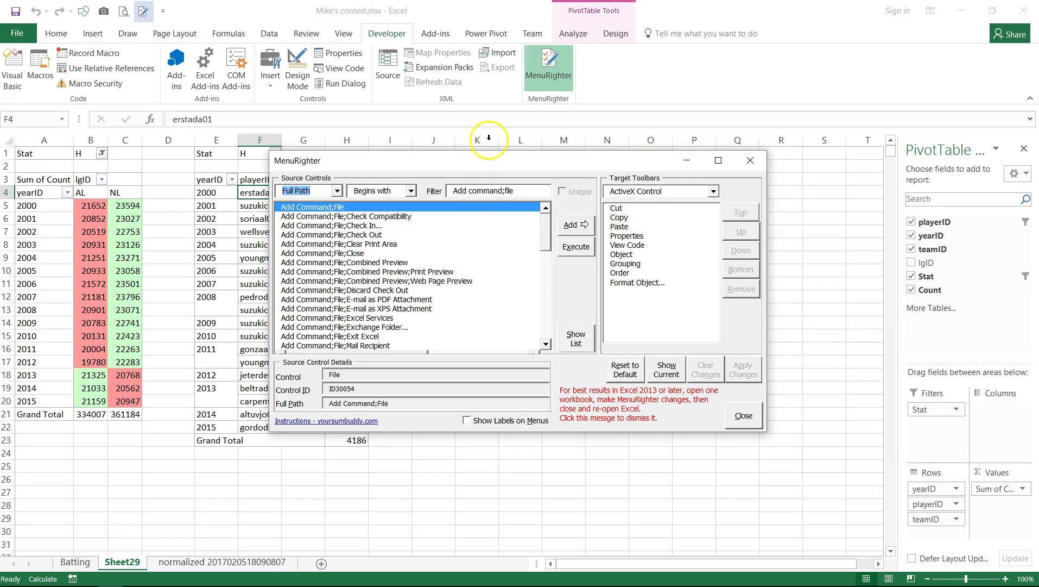
{"action": "left_click_drag", "start_coordinate": [483, 160], "coordinate": [237, 124]}
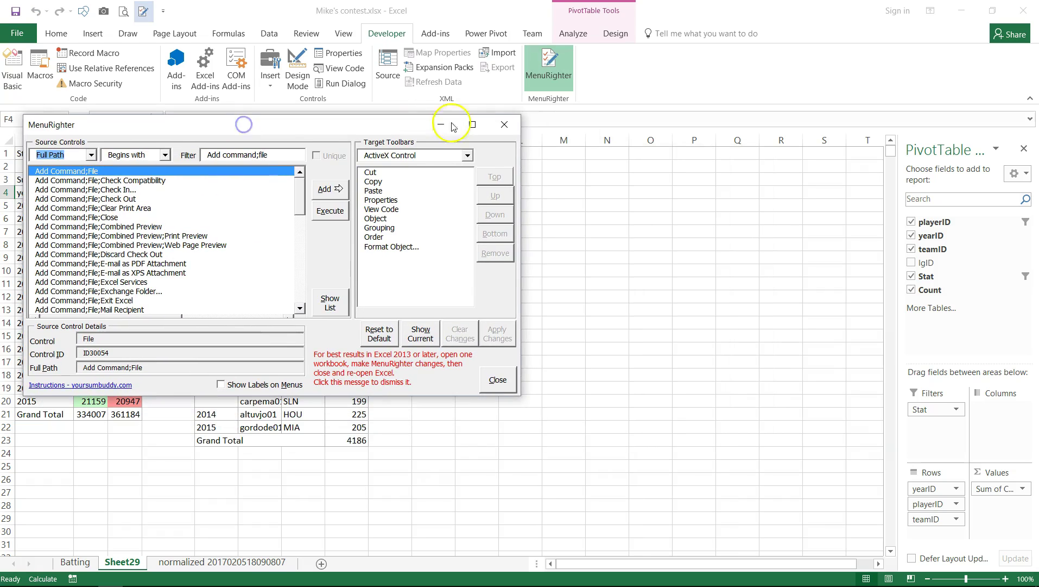
{"action": "left_click", "coordinate": [499, 380]}
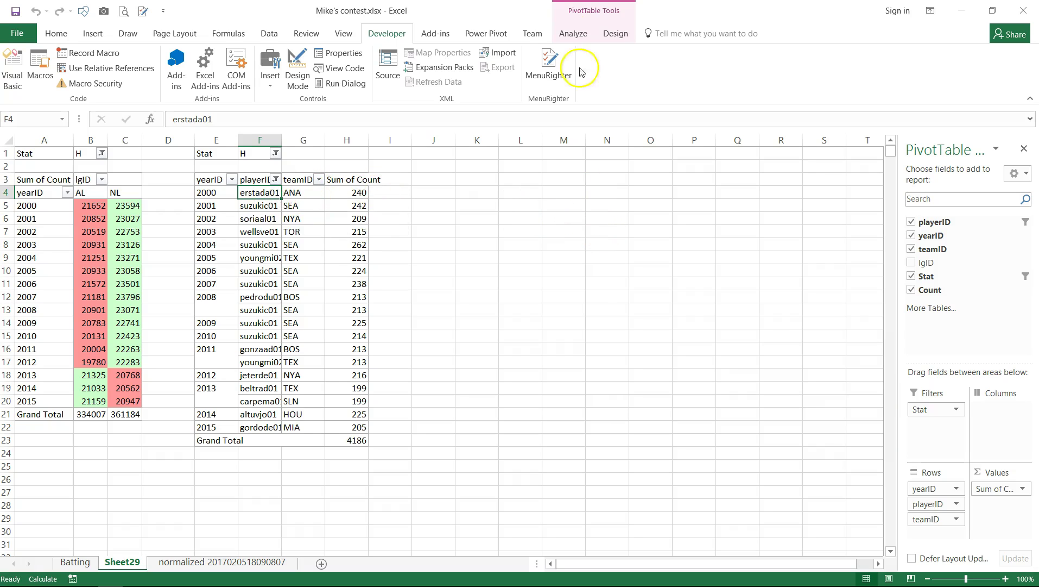
- Insert a slicer for the Stat field of the player PivotTable and select HR in it
{"action": "left_click", "coordinate": [574, 33]}
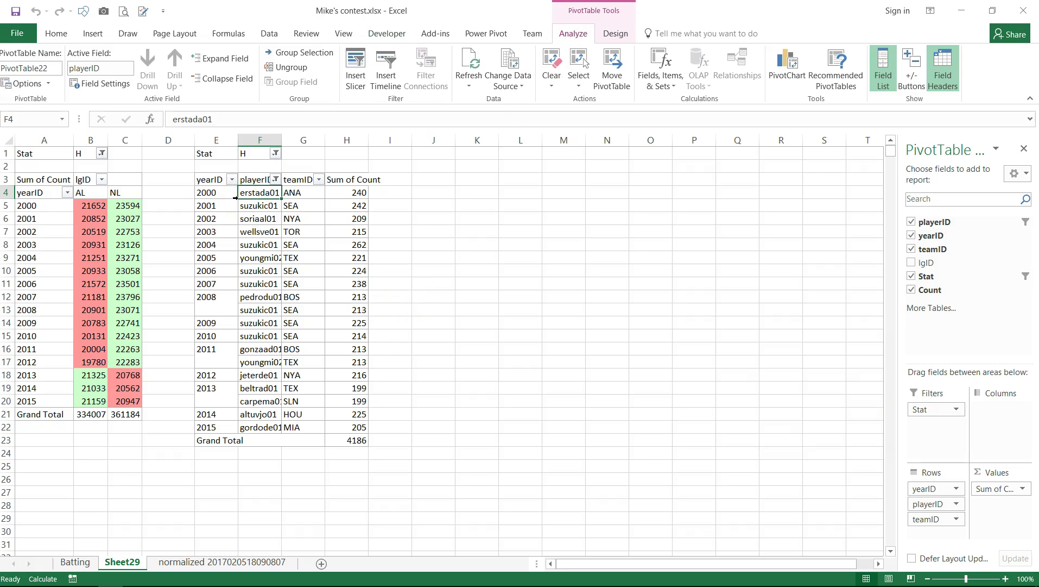
{"action": "left_click", "coordinate": [354, 66]}
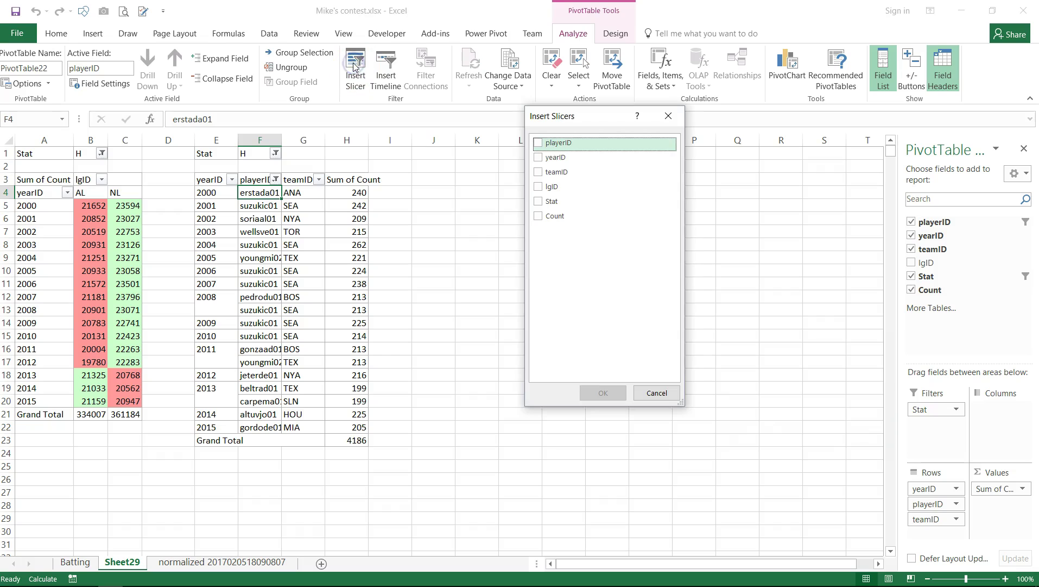
{"action": "left_click", "coordinate": [538, 202]}
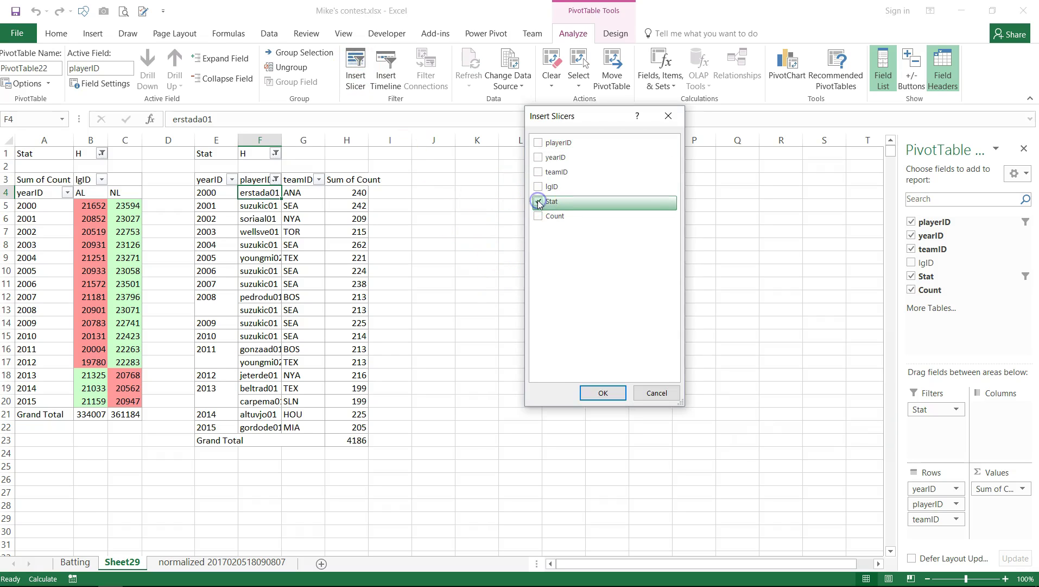
{"action": "left_click", "coordinate": [591, 393]}
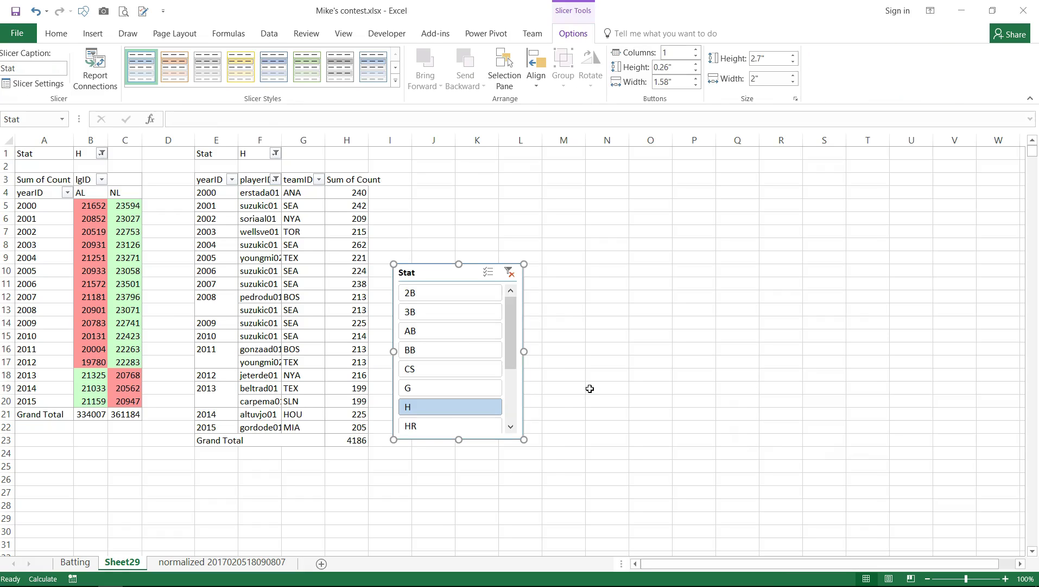
{"action": "left_click", "coordinate": [447, 427]}
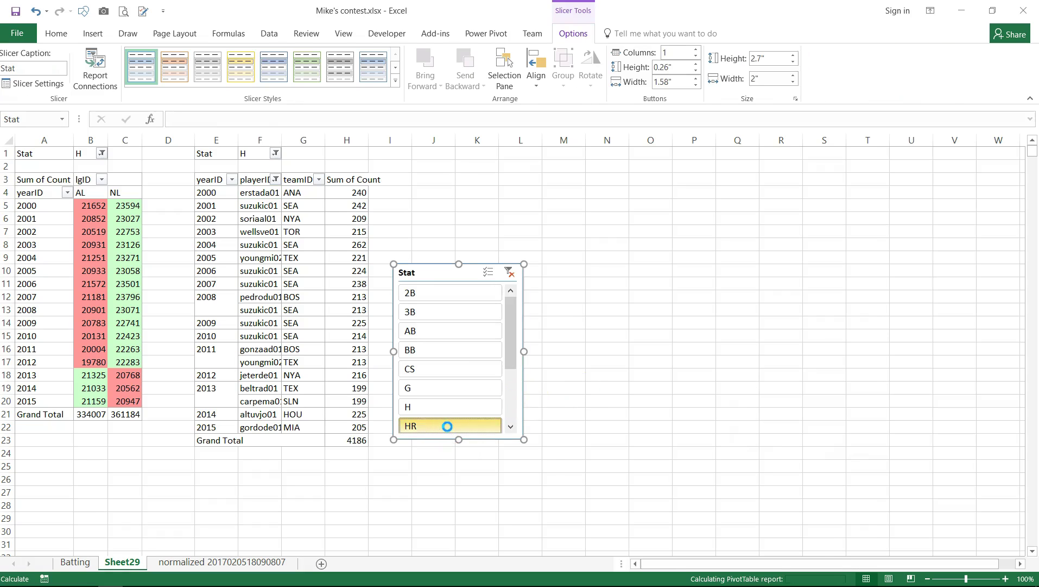